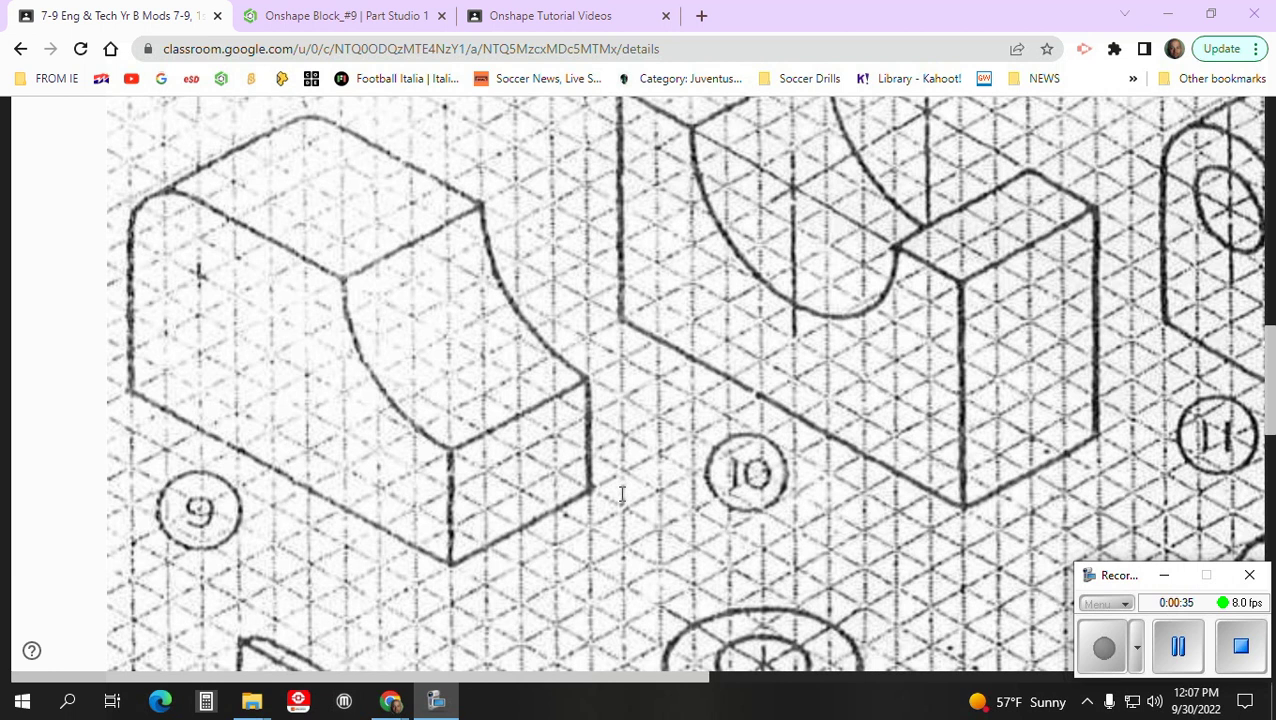
Review shape 9 in the 8th shapes.pdf drawing, then switch to the Onshape Block_#9 part studio
mouse_move(640, 497)
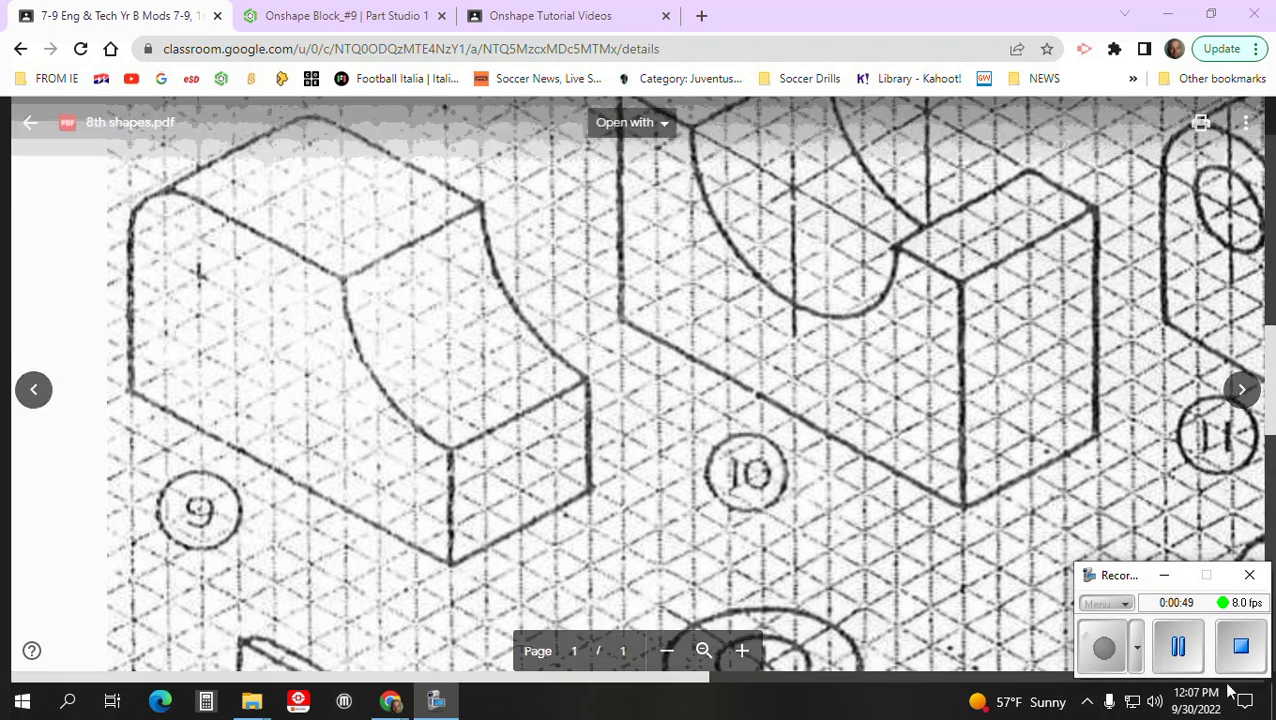
left_click(1183, 652)
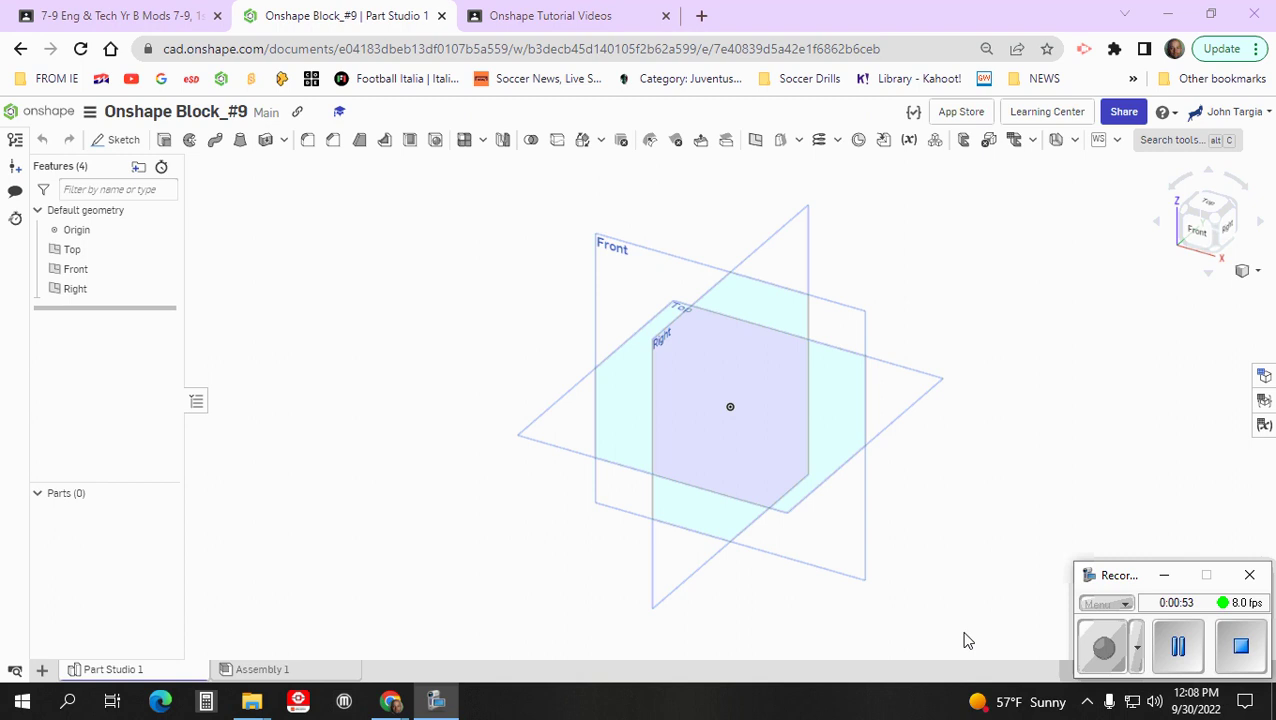
Sketch a corner rectangle from the origin on the Top plane
left_click(112, 143)
left_click(162, 250)
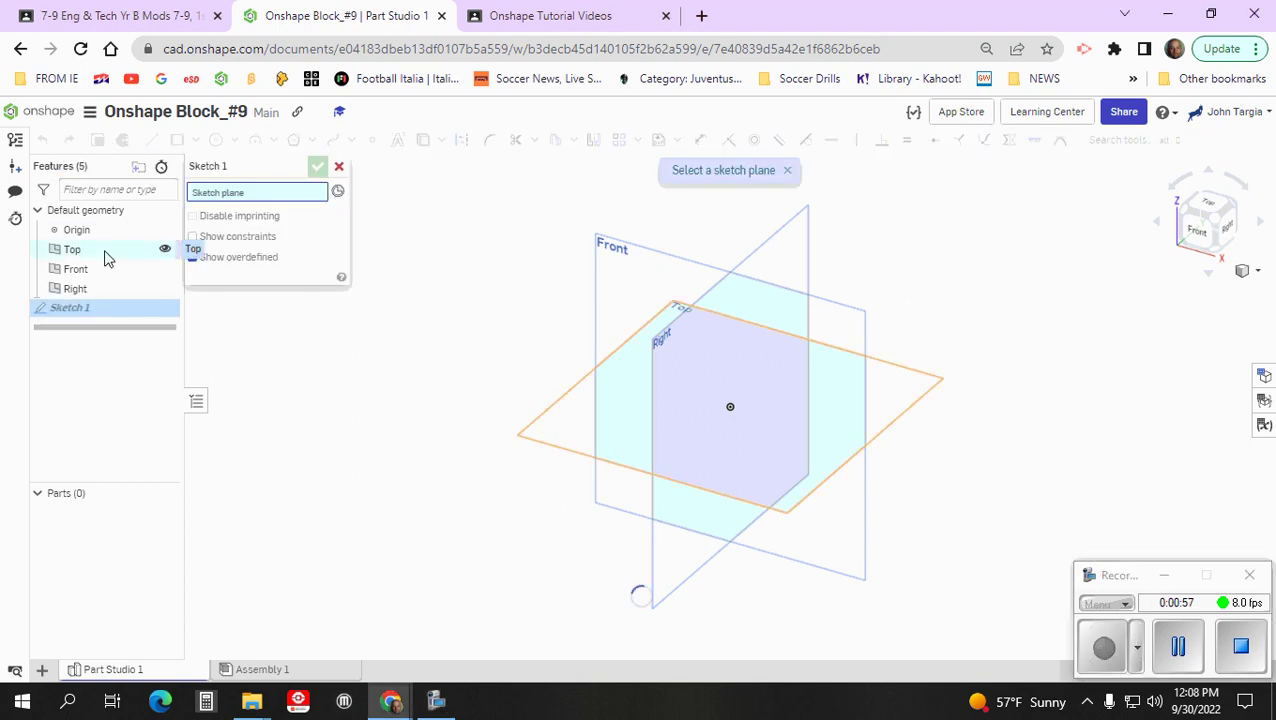
left_click(1208, 203)
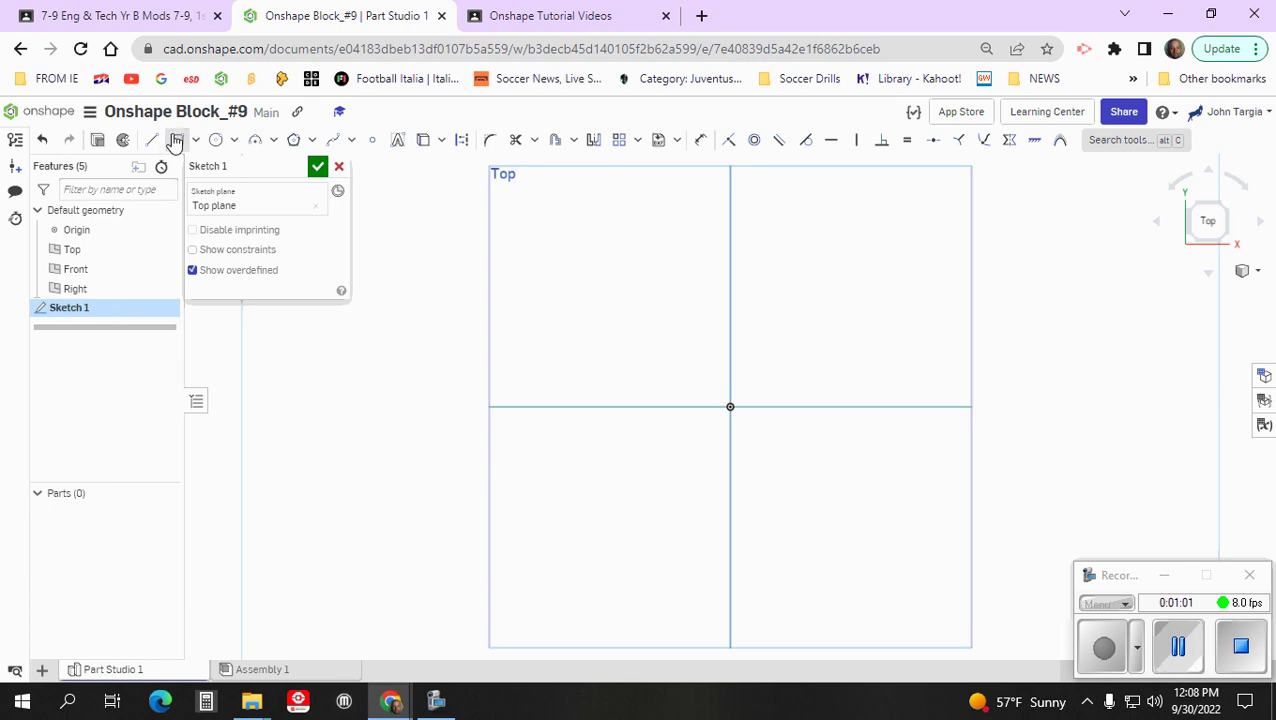
left_click(177, 140)
left_click(730, 407)
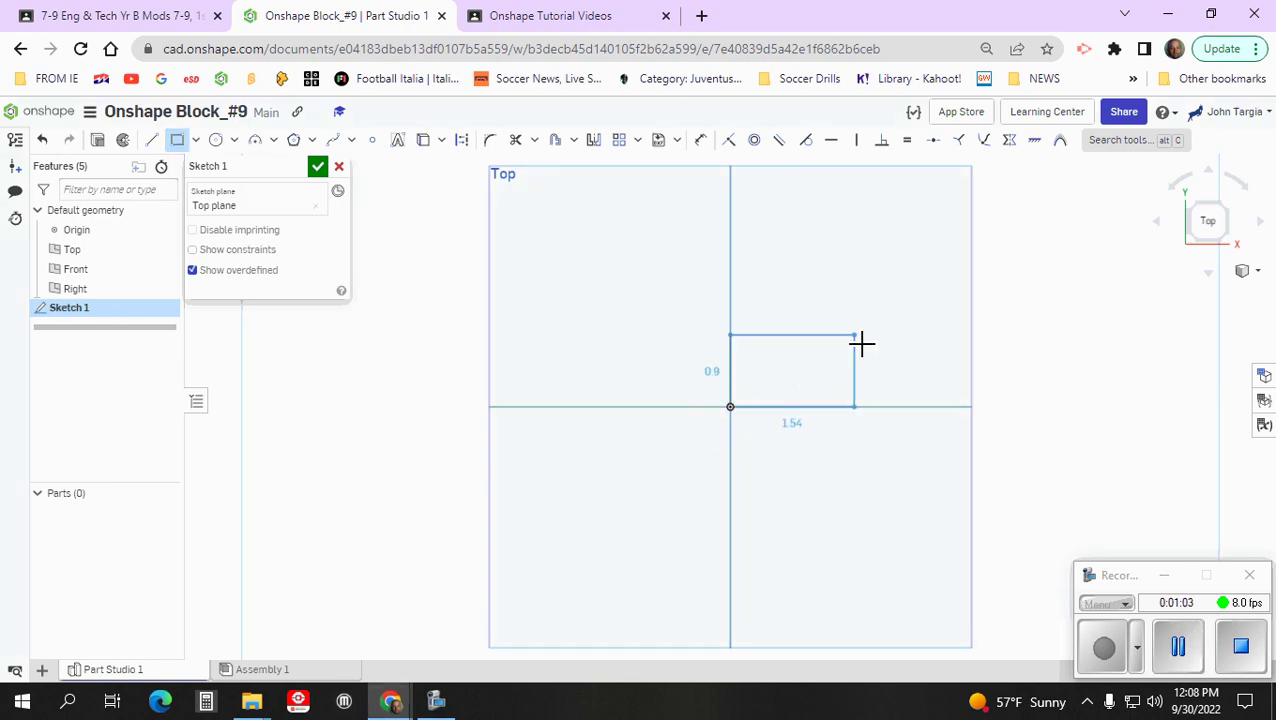
left_click(856, 337)
Dimension the rectangle 2.25 by 1, switch to isometric view, and finish the sketch for extruding
type("2.25")
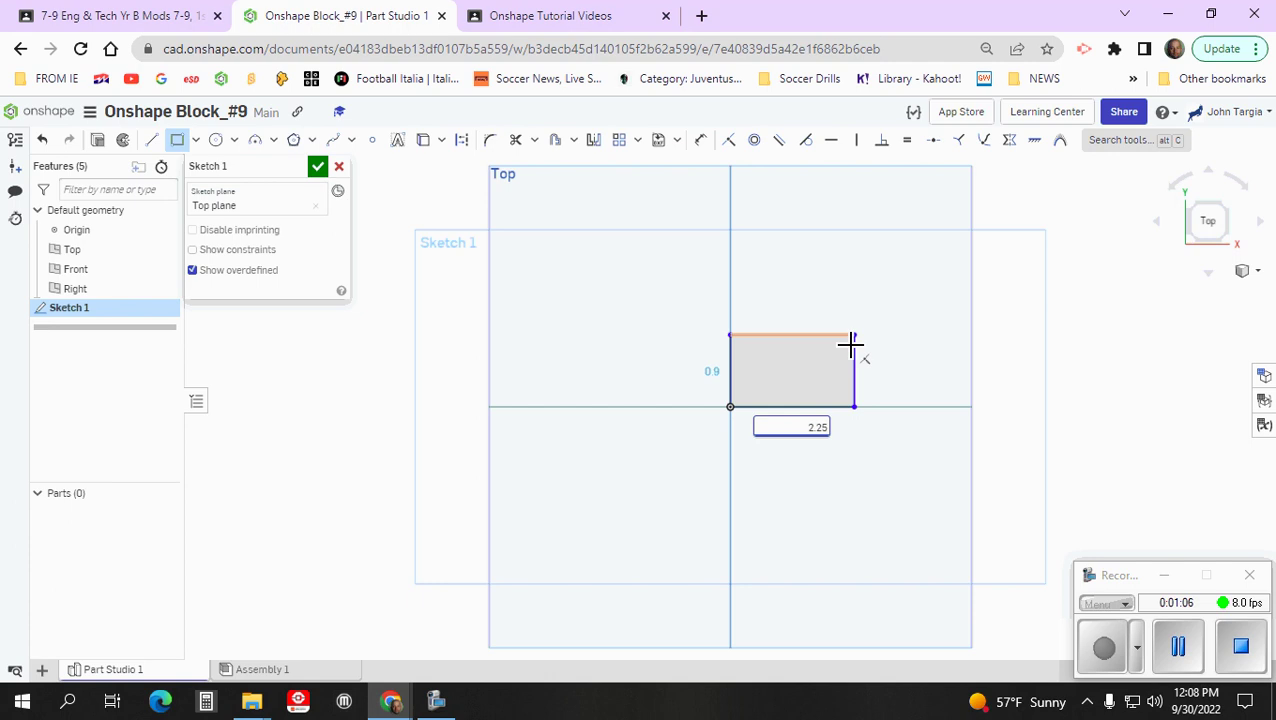
key("Return")
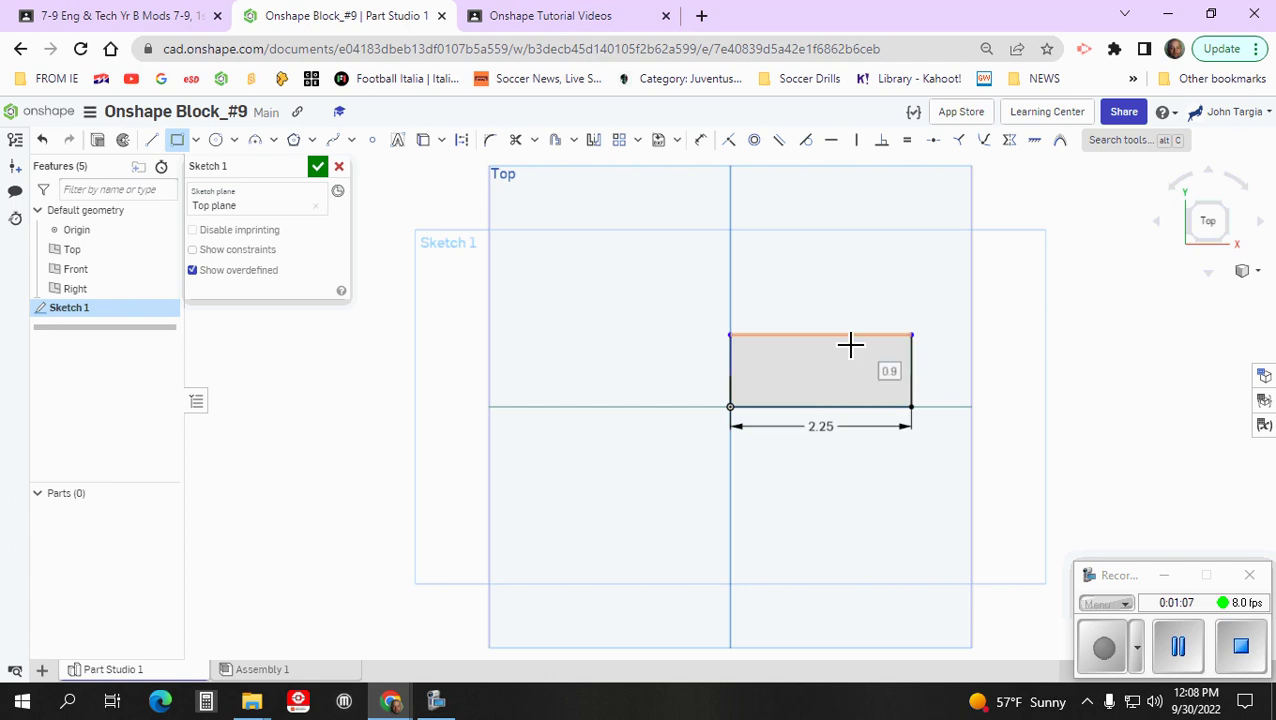
type("1")
key("Return")
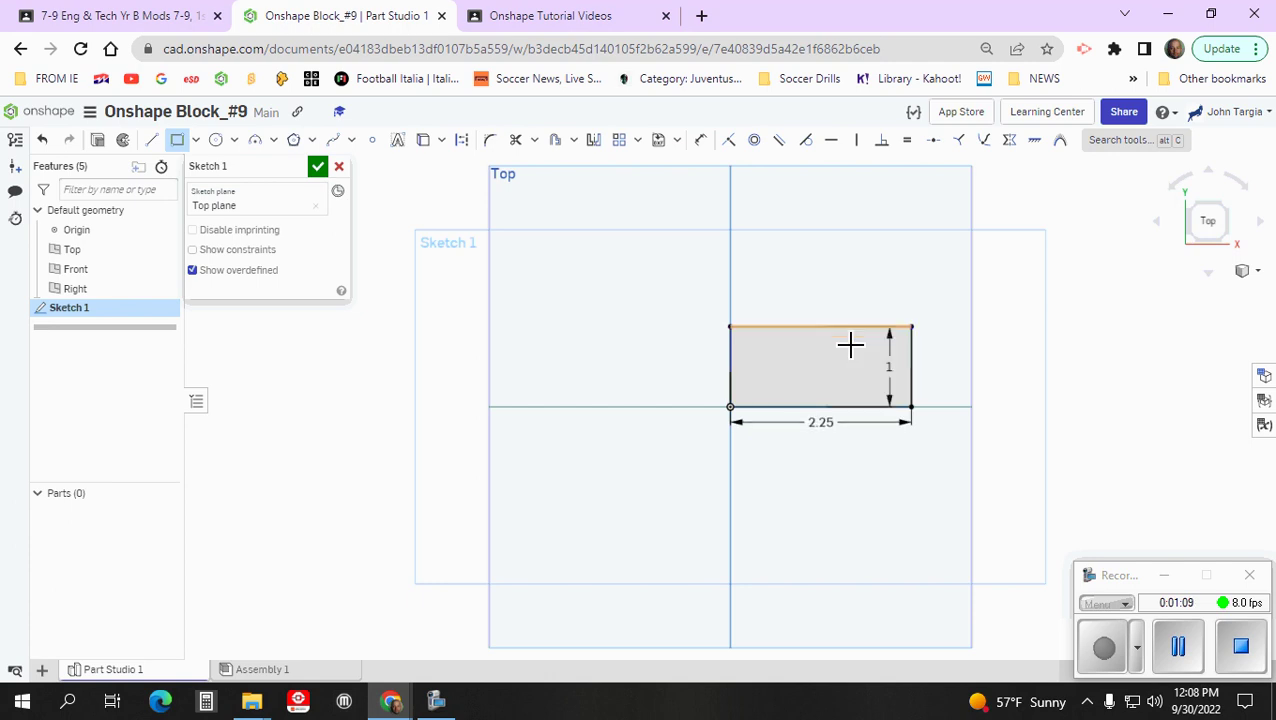
left_click(1259, 281)
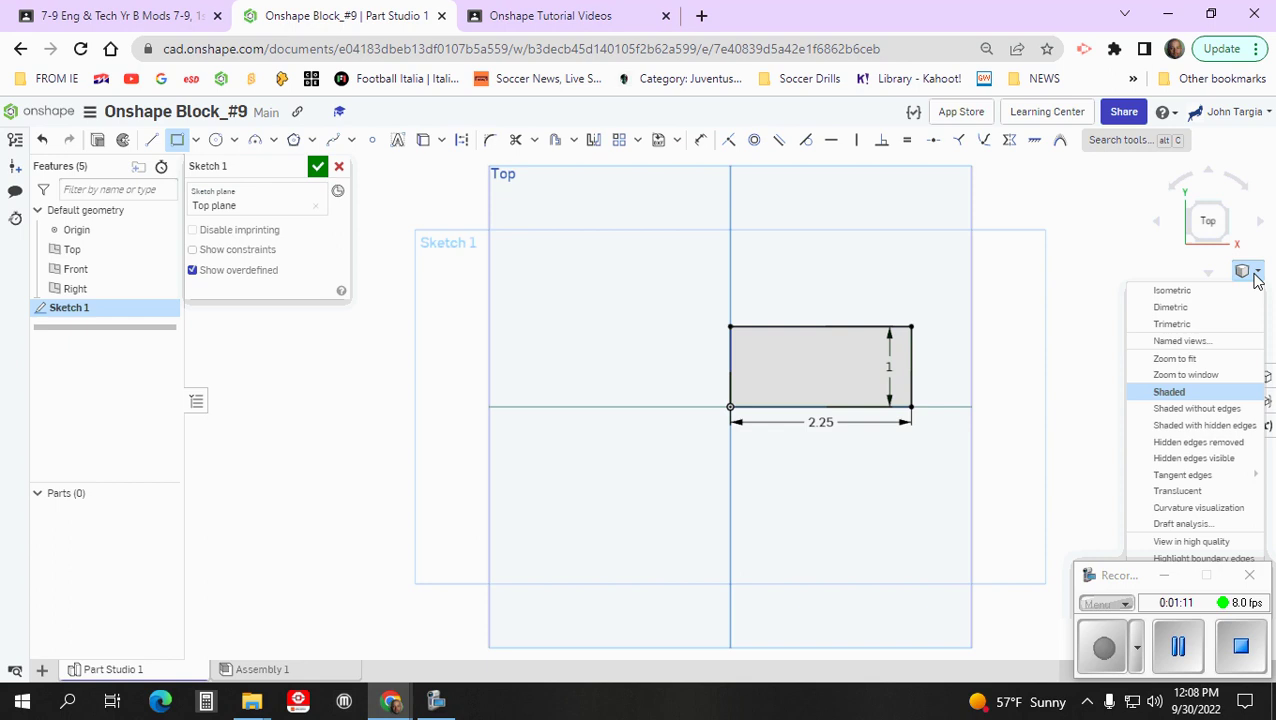
left_click(1230, 289)
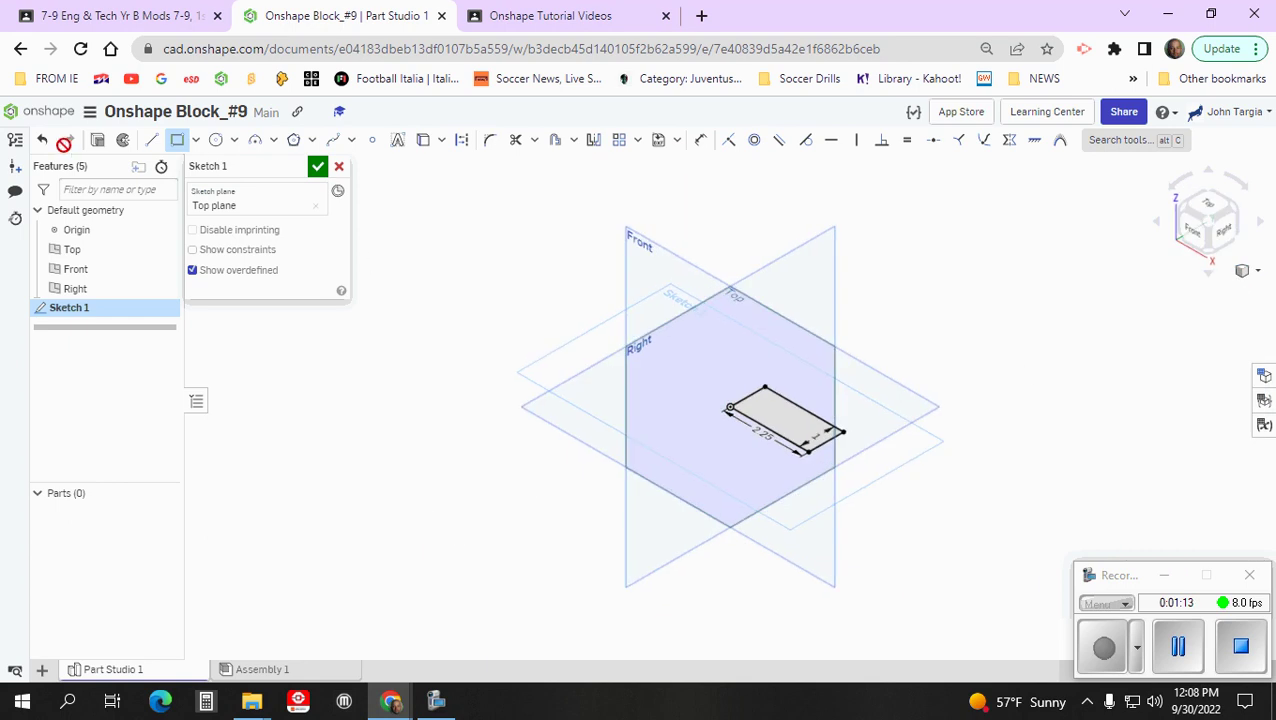
left_click(98, 139)
key("shift+e")
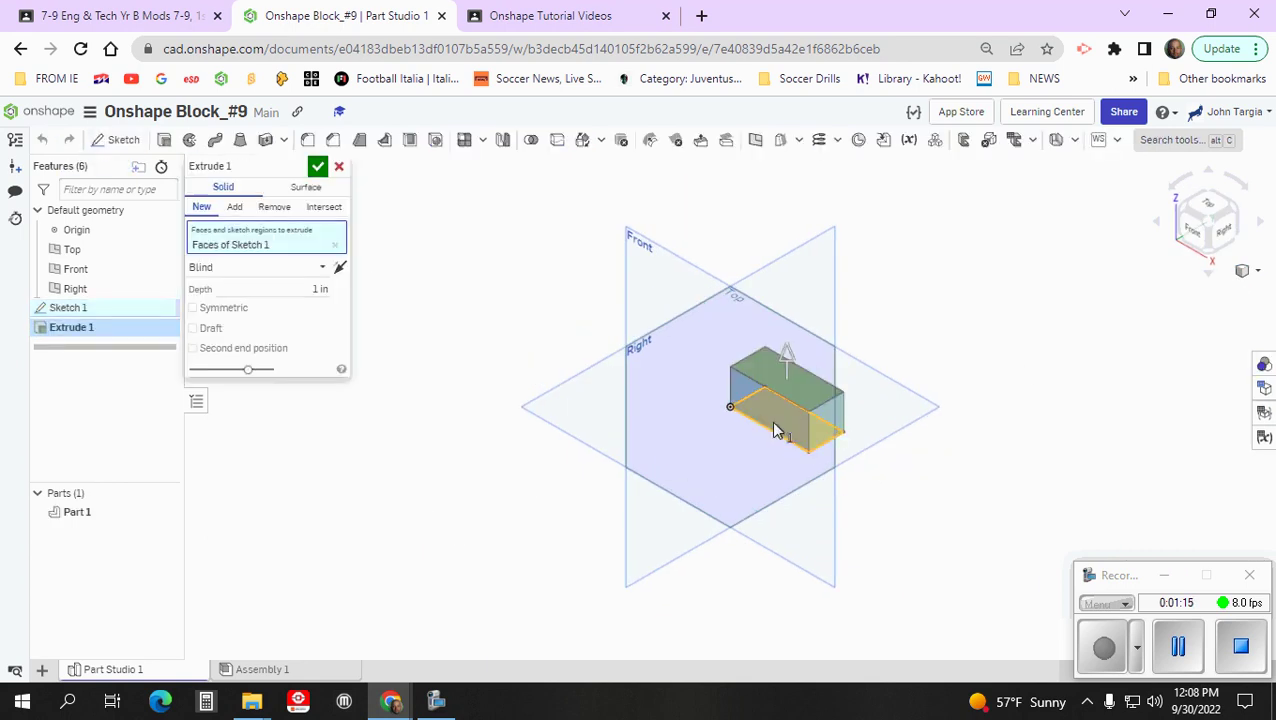
Check the shapes PDF, then extrude the rectangle to a 1.5 in depth
left_click(560, 14)
left_click(120, 15)
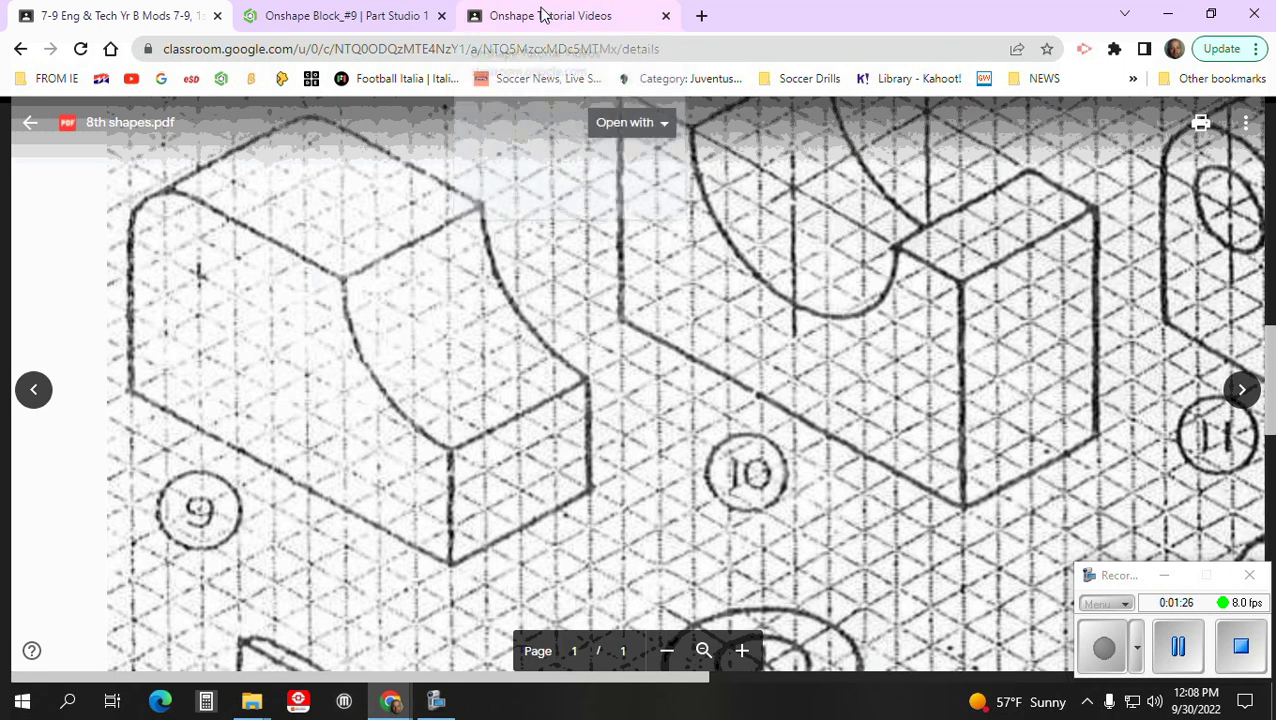
left_click(405, 15)
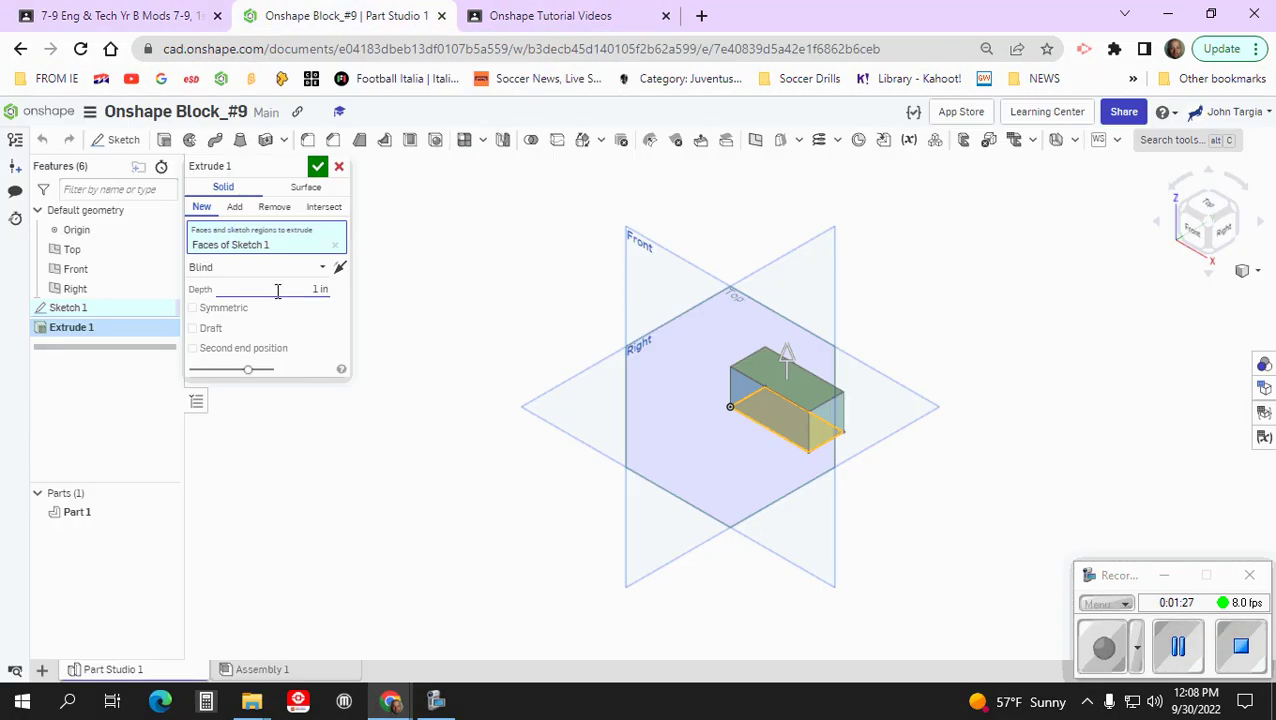
key("Return")
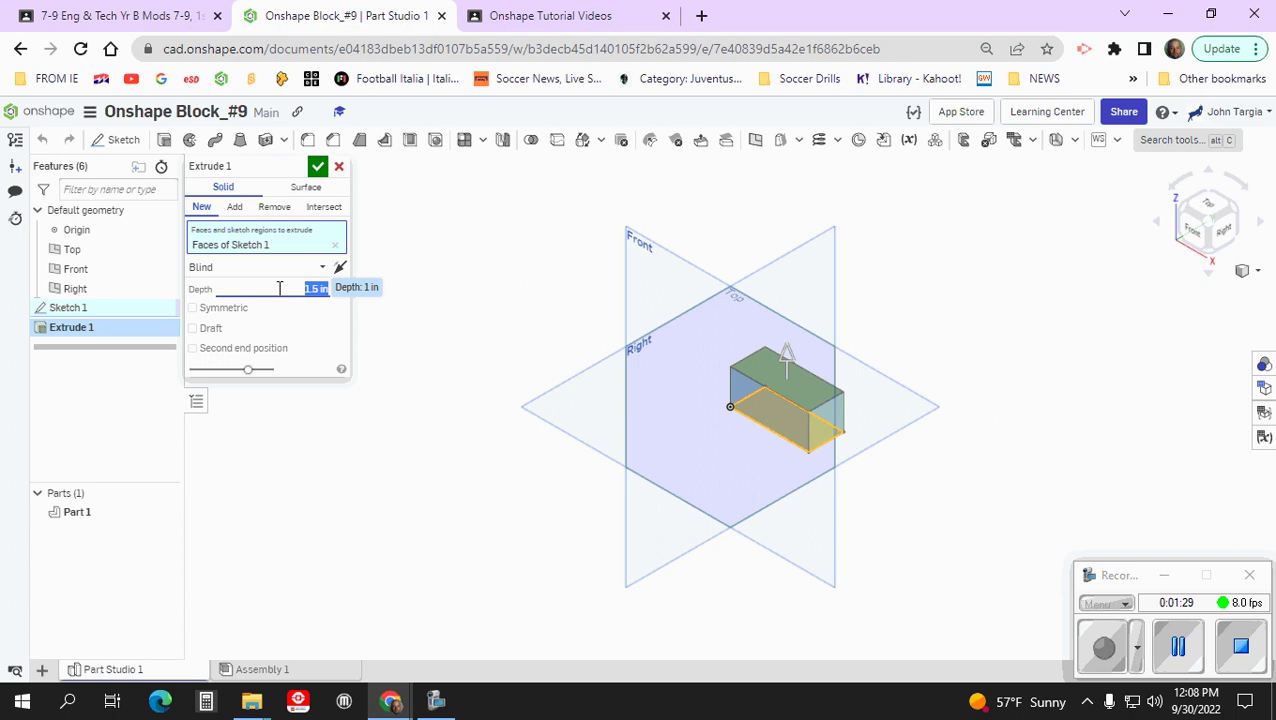
left_click(318, 168)
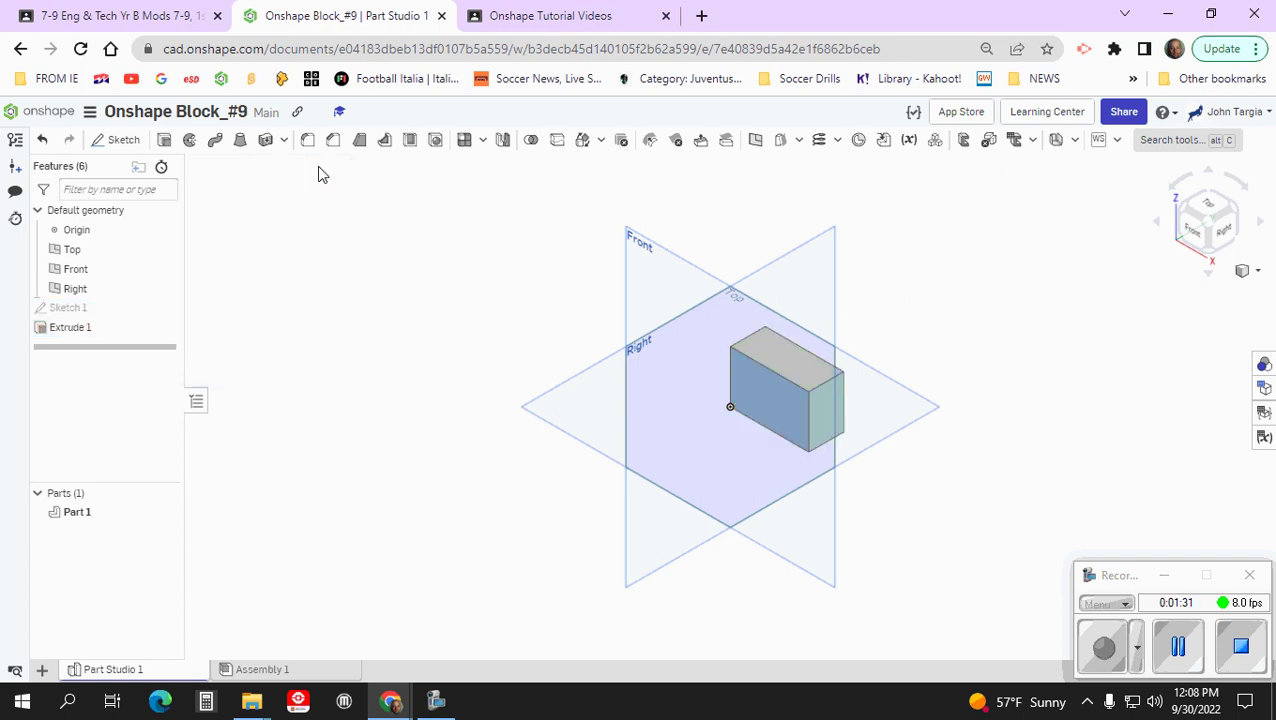
scroll(797, 414, "up", 4)
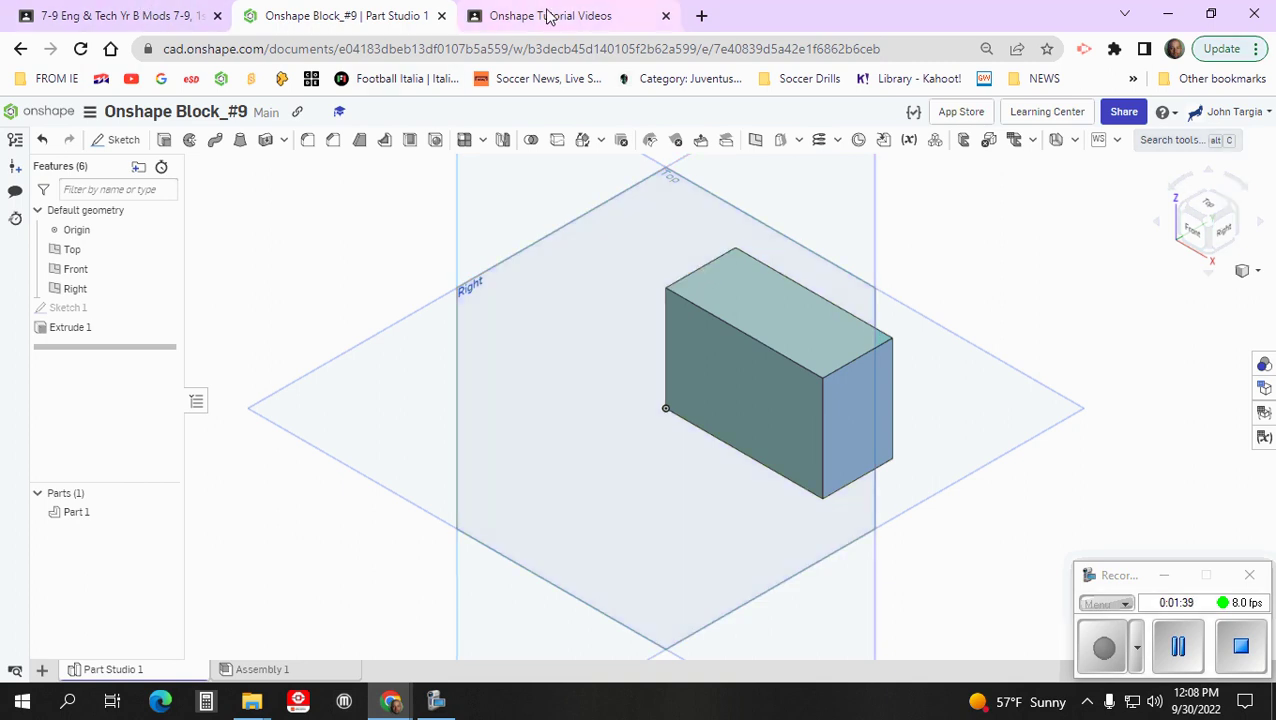
left_click(136, 19)
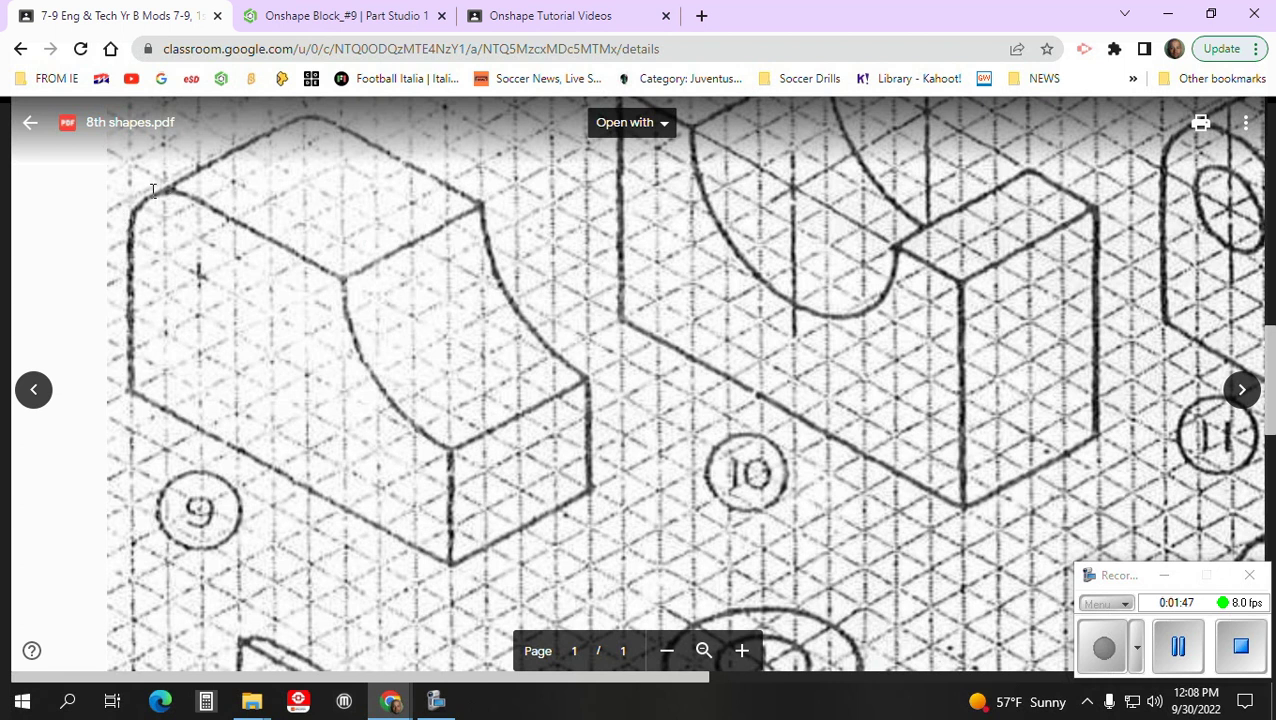
left_click(400, 17)
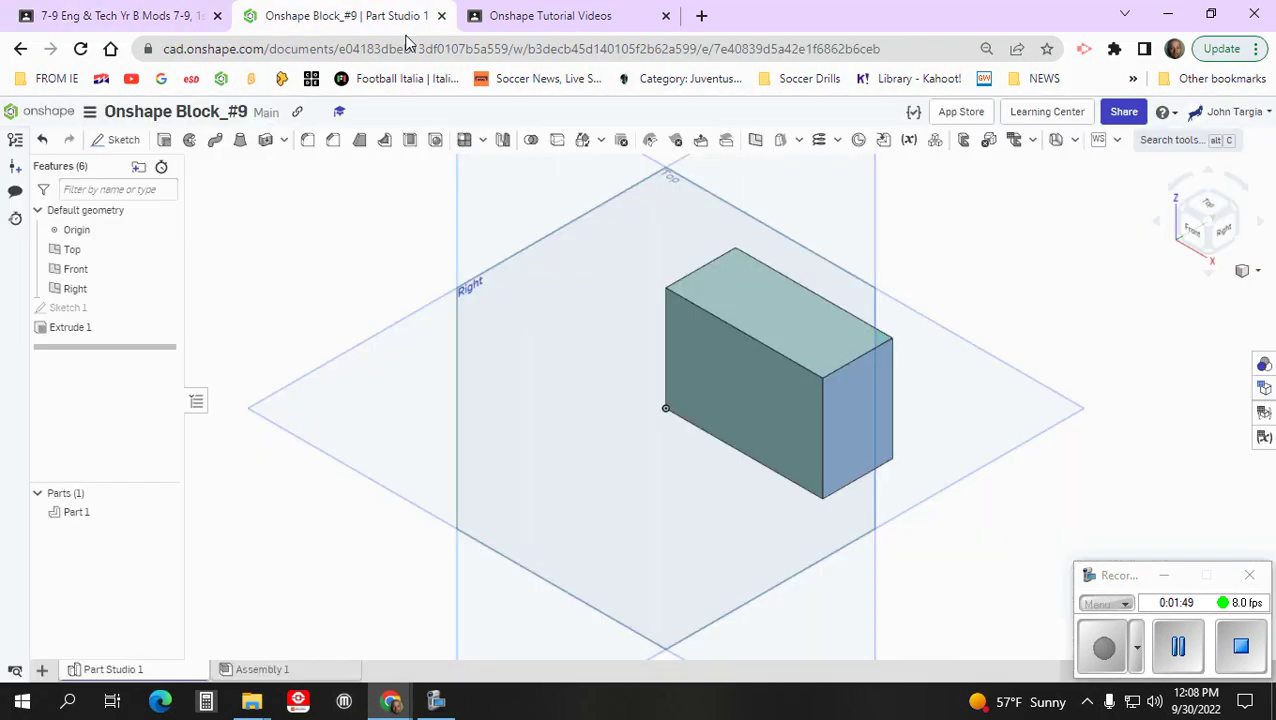
Round the block's top back edge with a 0.5 in fillet
left_click(307, 142)
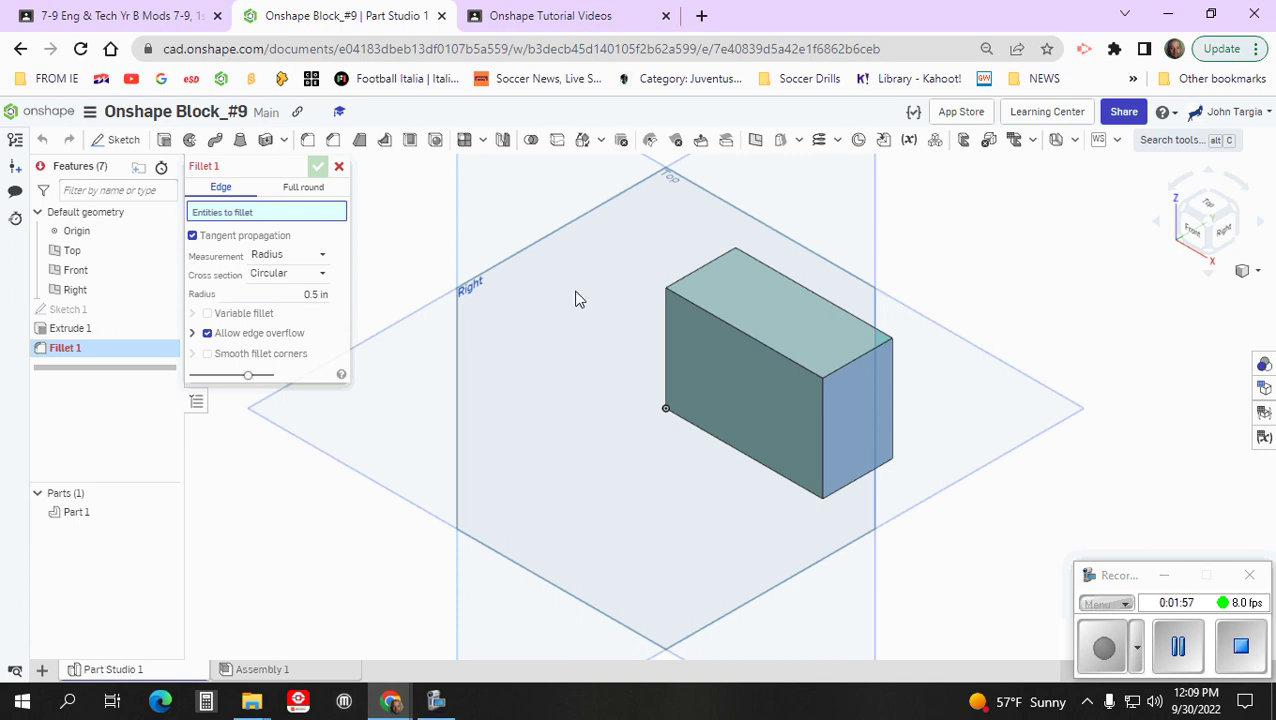
left_click(705, 266)
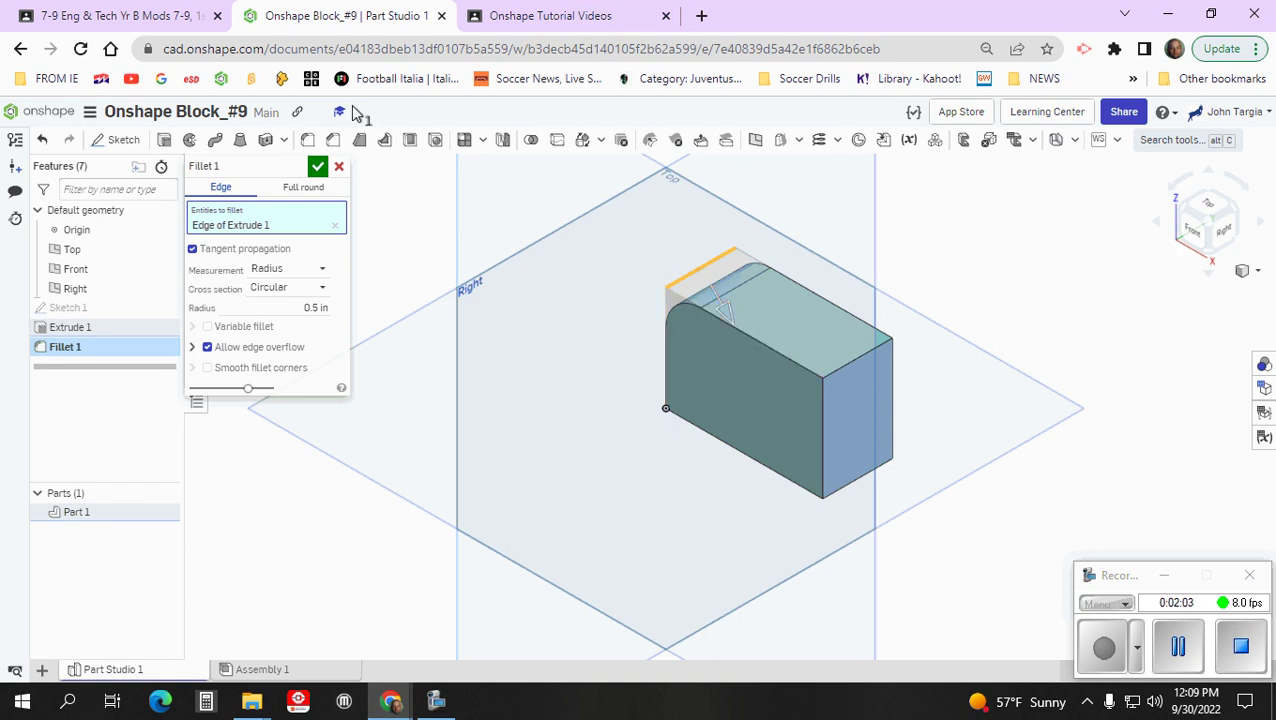
left_click(317, 166)
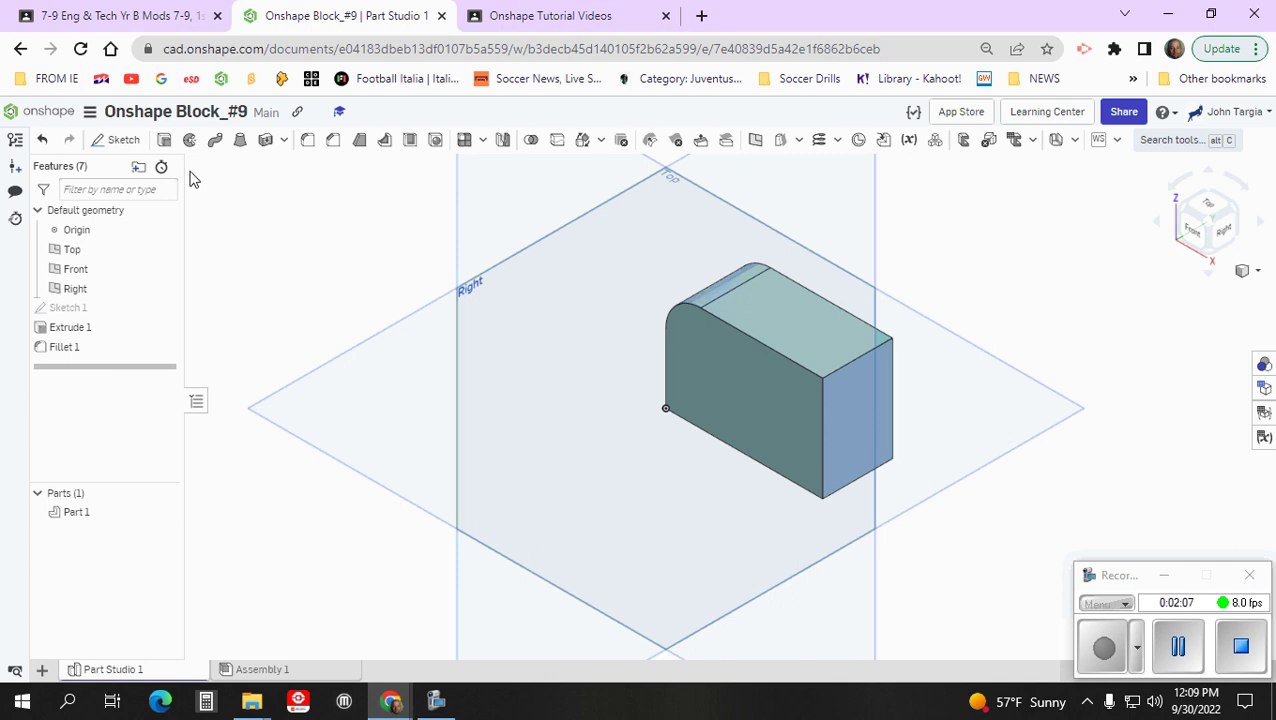
left_click(116, 143)
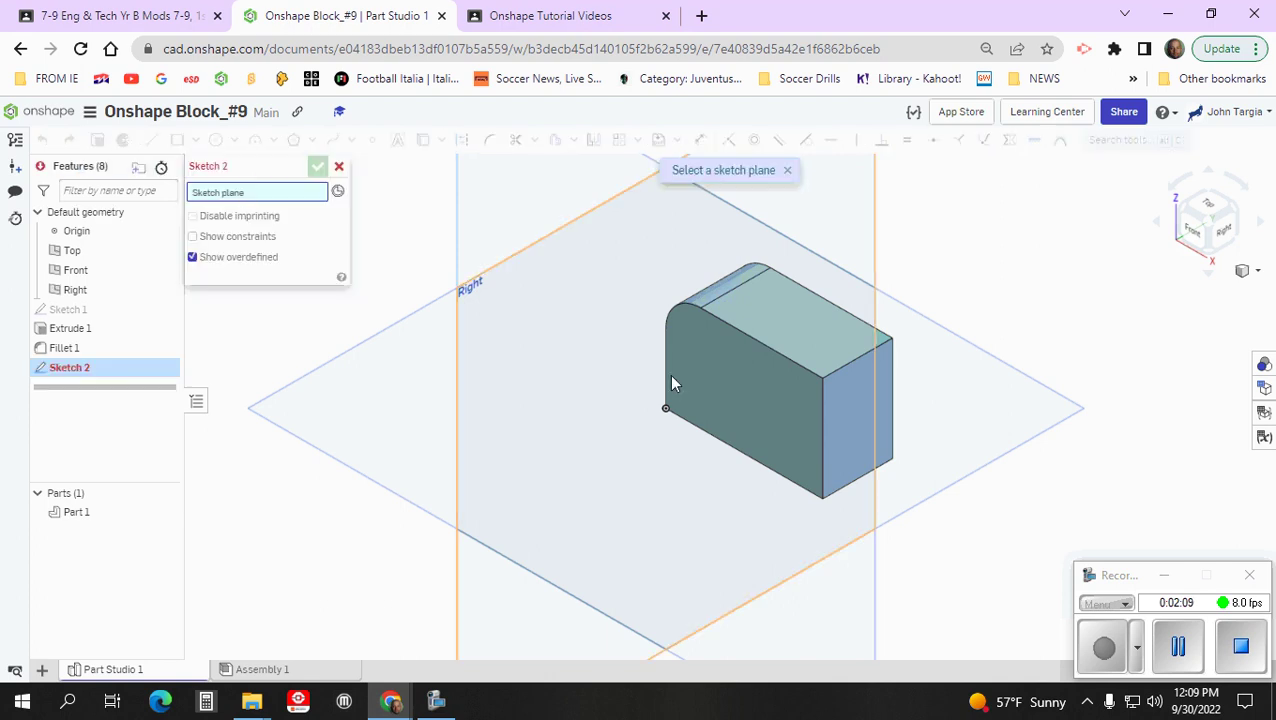
left_click(780, 409)
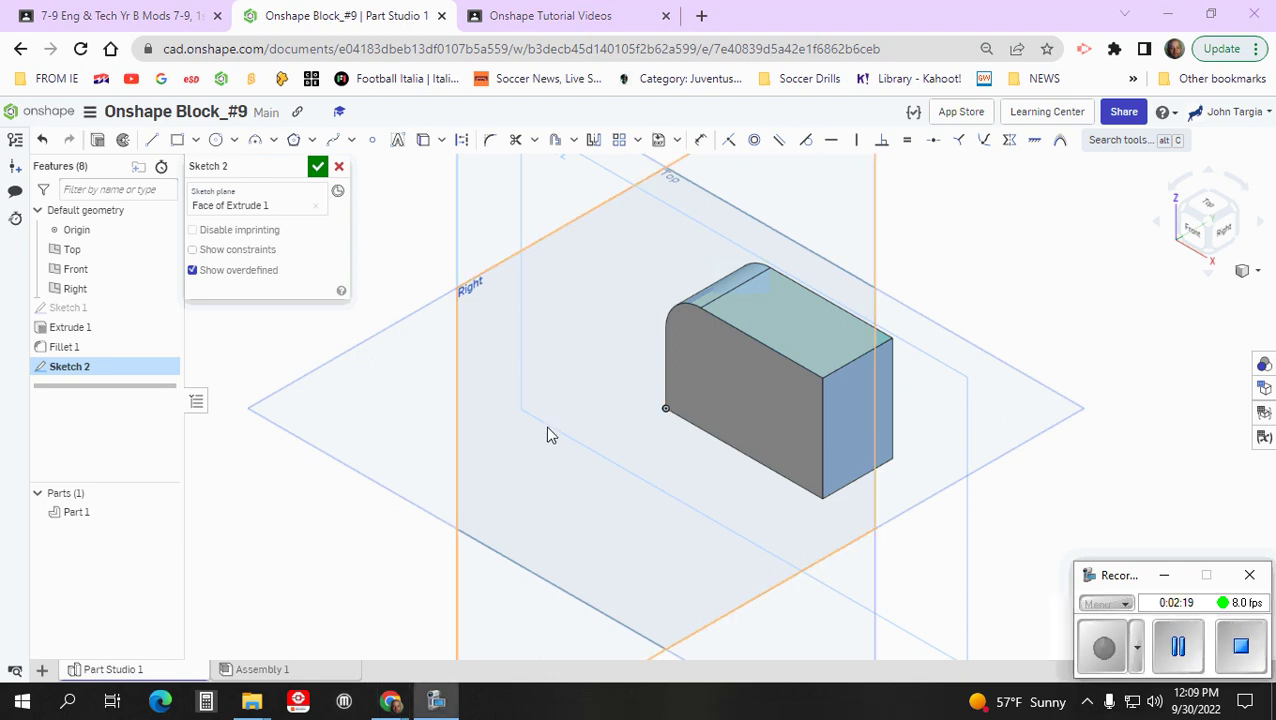
left_click(155, 15)
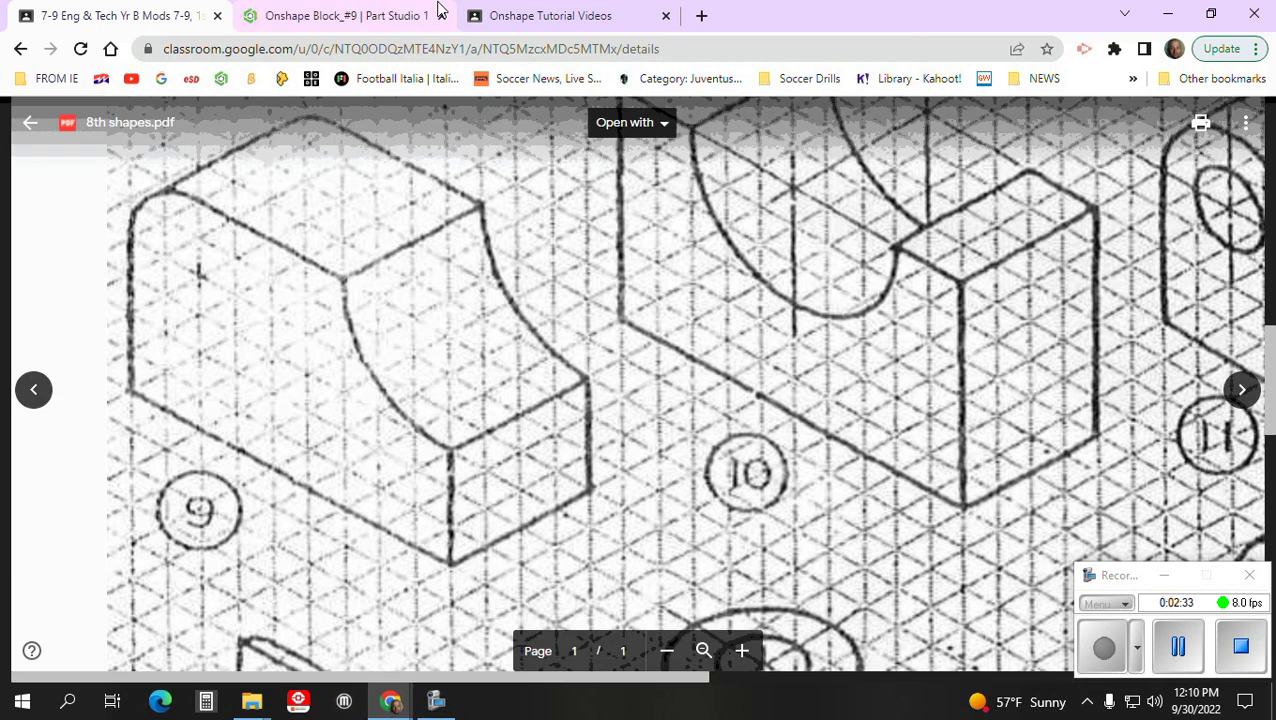
left_click(368, 18)
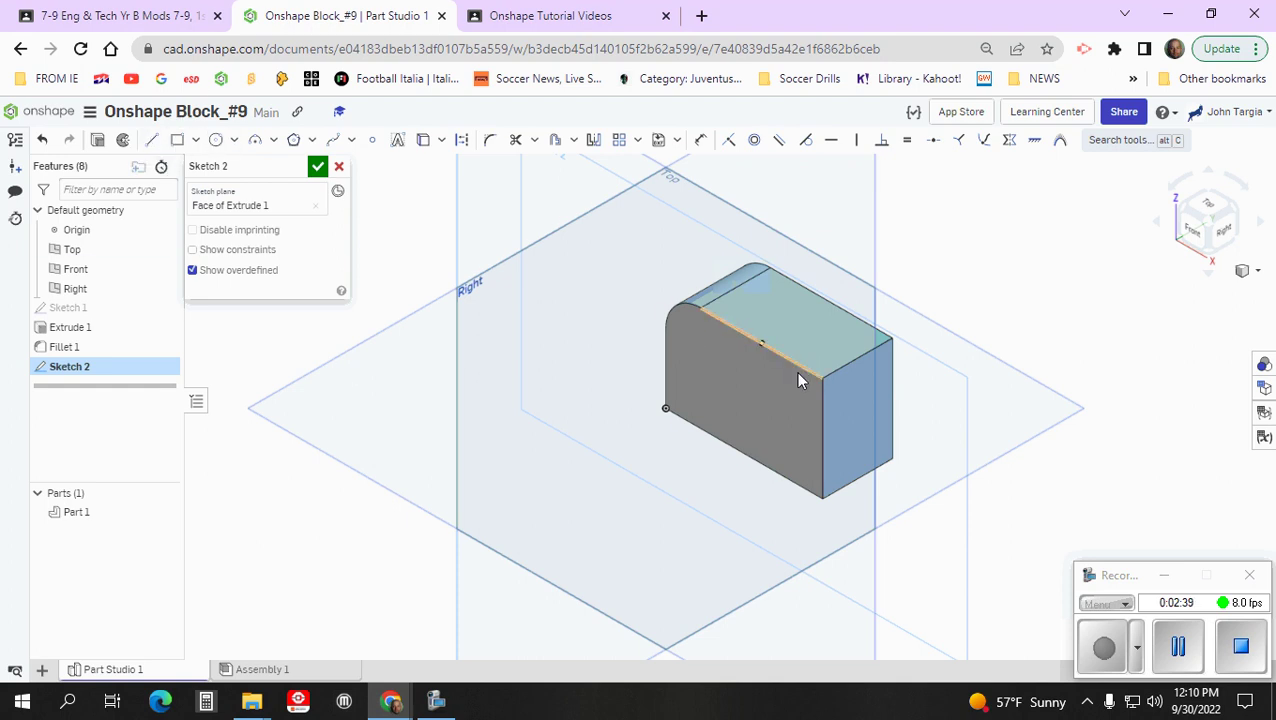
Draw a 0.75 in line along the side face's top edge from the corner
scroll(773, 388, "down", 2)
scroll(773, 388, "up", 3)
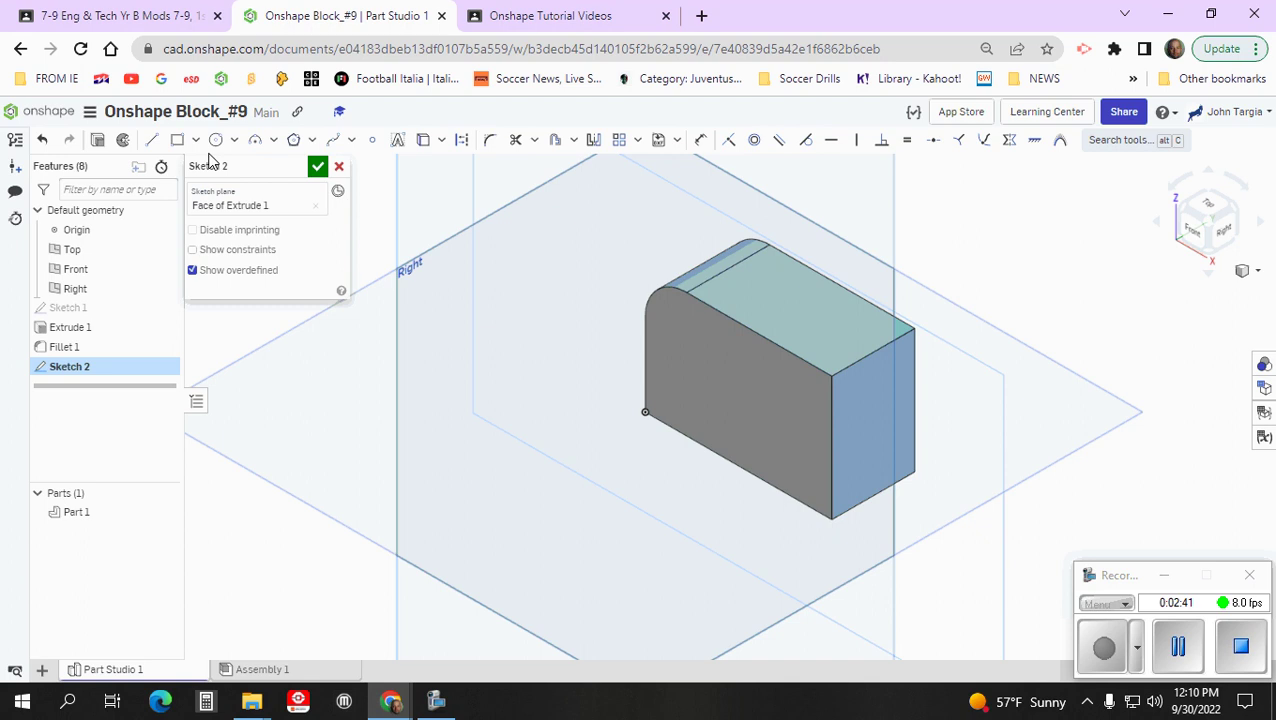
left_click(151, 139)
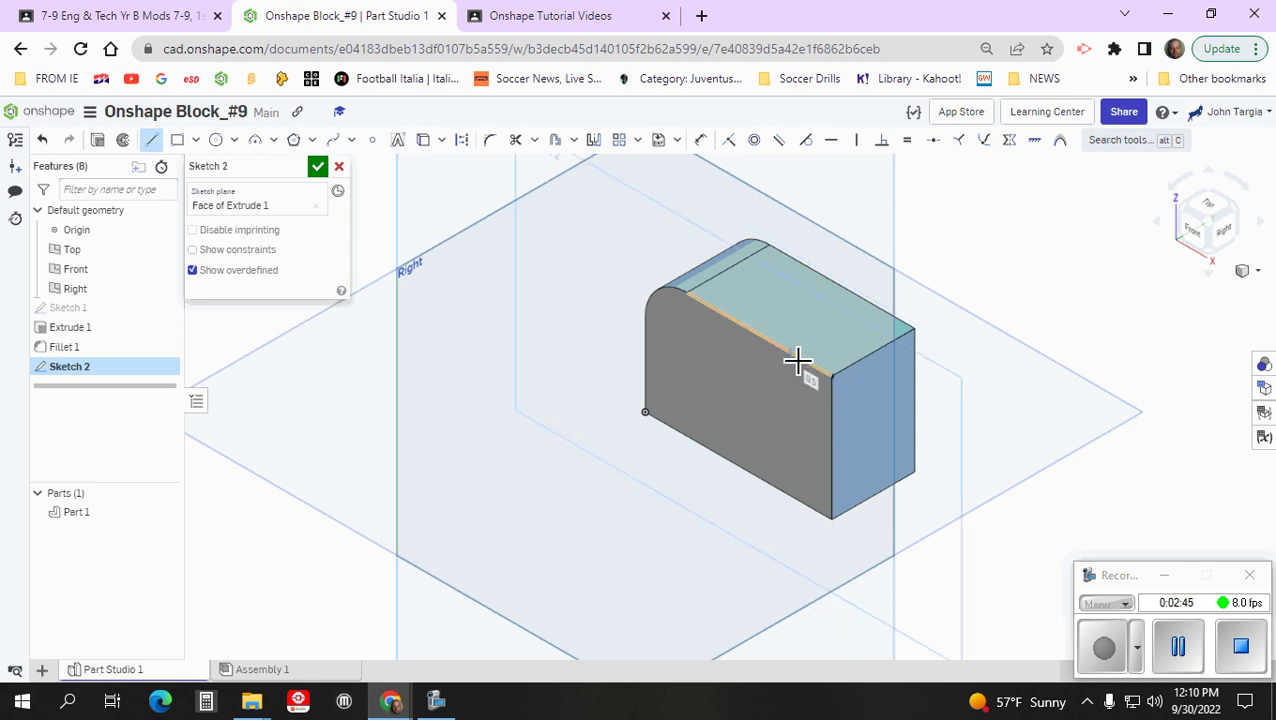
left_click(797, 361)
type("37")
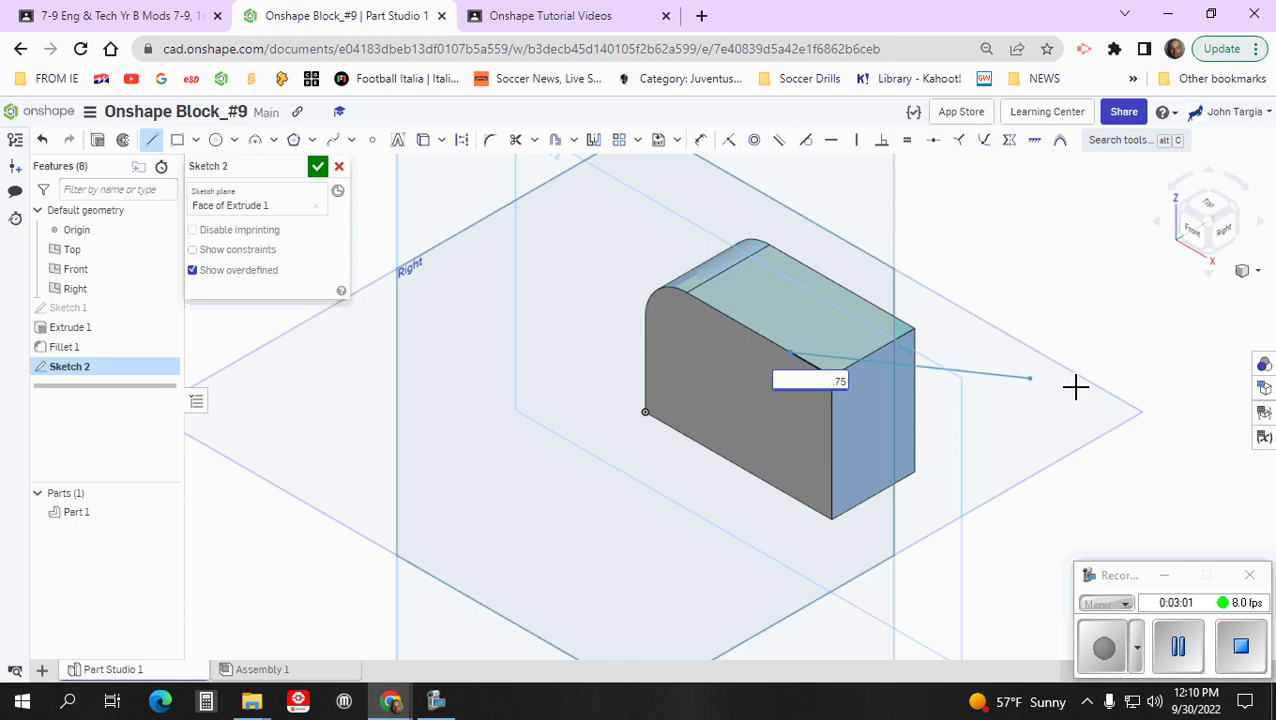
key("Return")
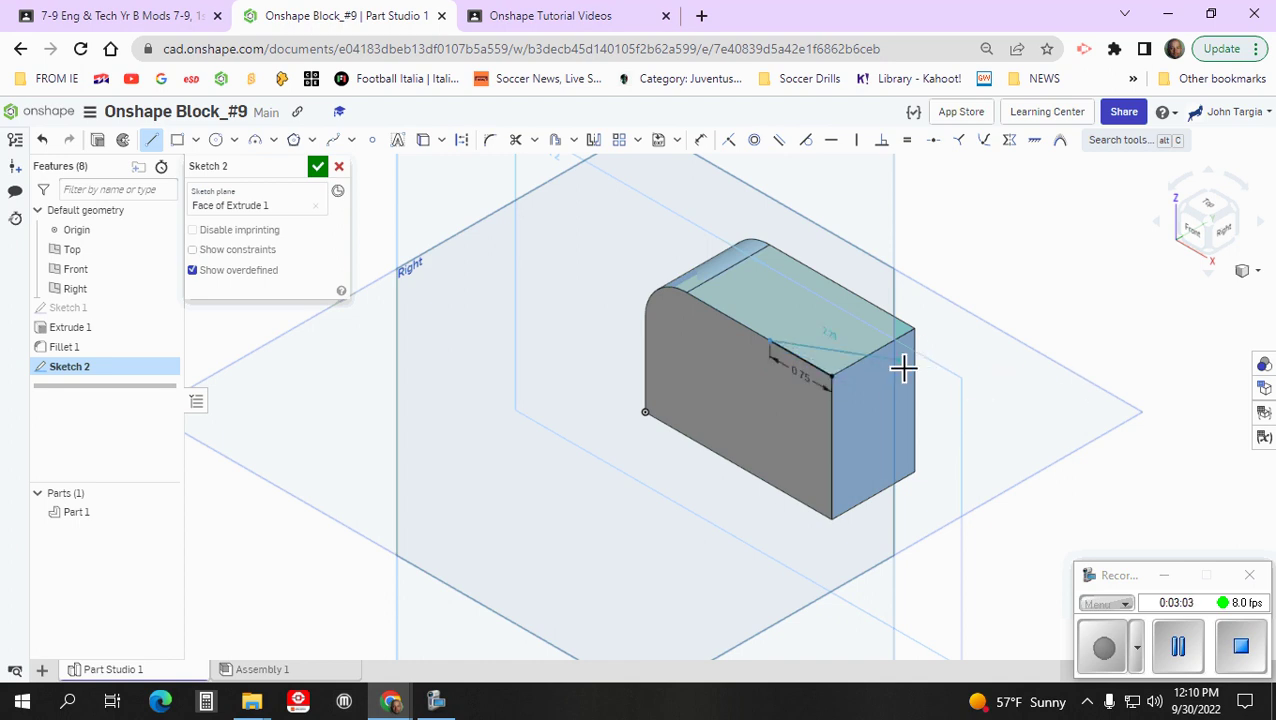
key("Escape")
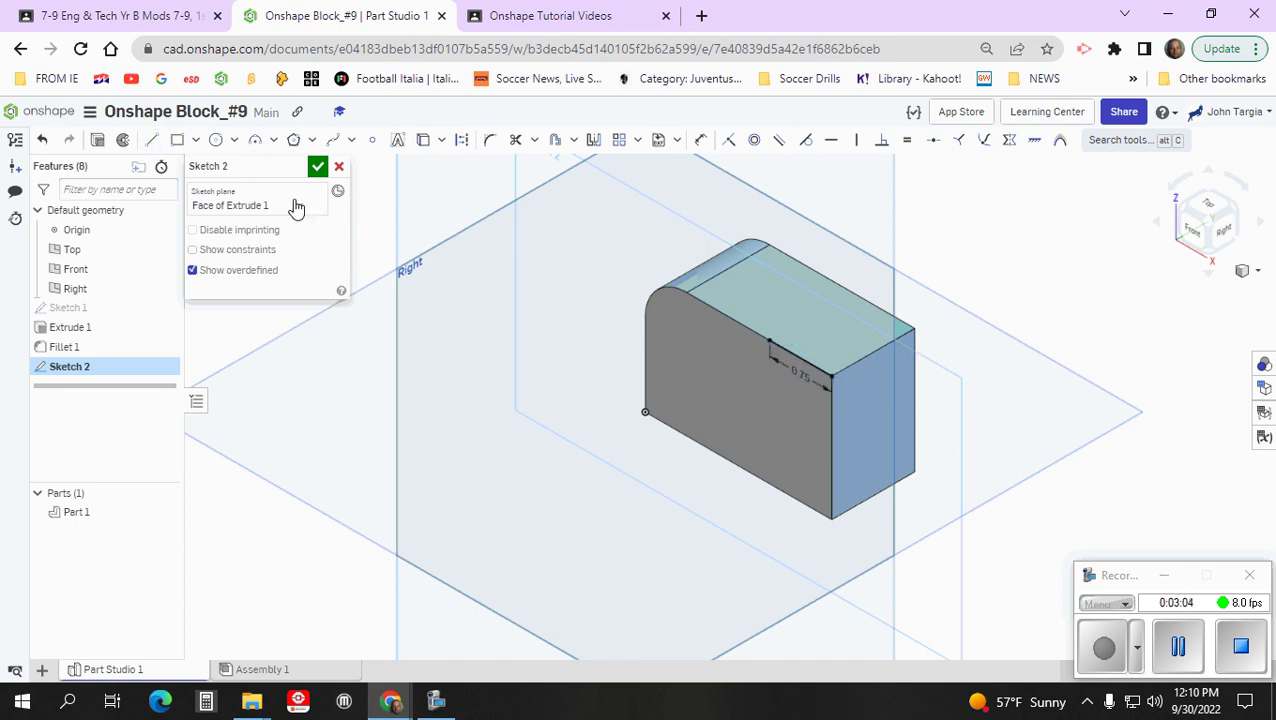
Draw a 0.75 in line down the vertical edge from the top corner
left_click(151, 139)
mouse_move(838, 381)
left_mouse_down()
mouse_move(840, 441)
mouse_move(832, 430)
left_mouse_up()
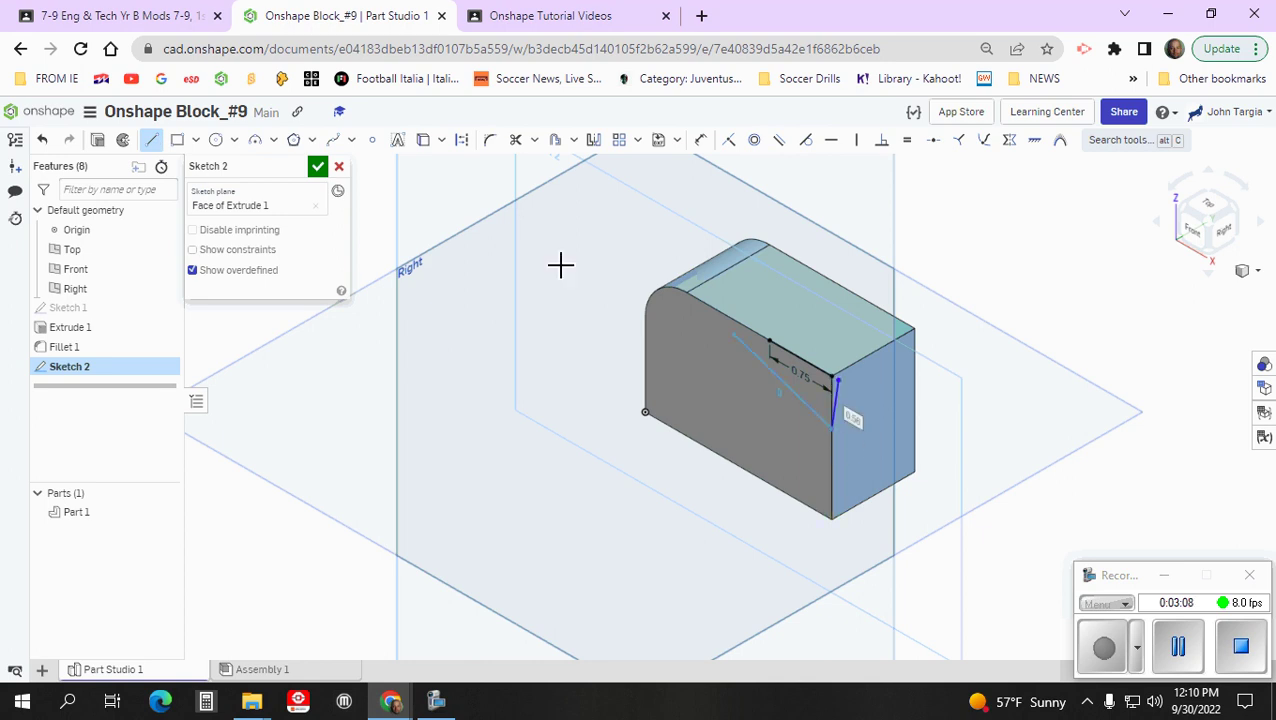
left_click(42, 139)
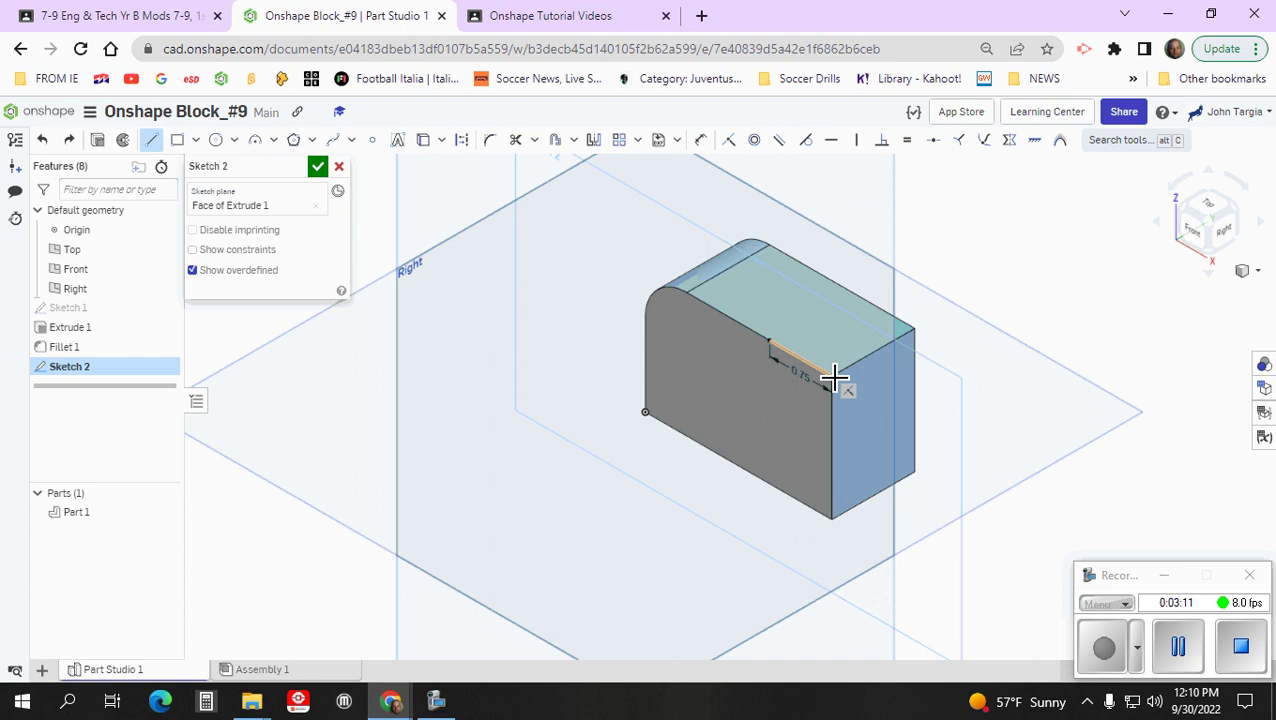
left_click(835, 413)
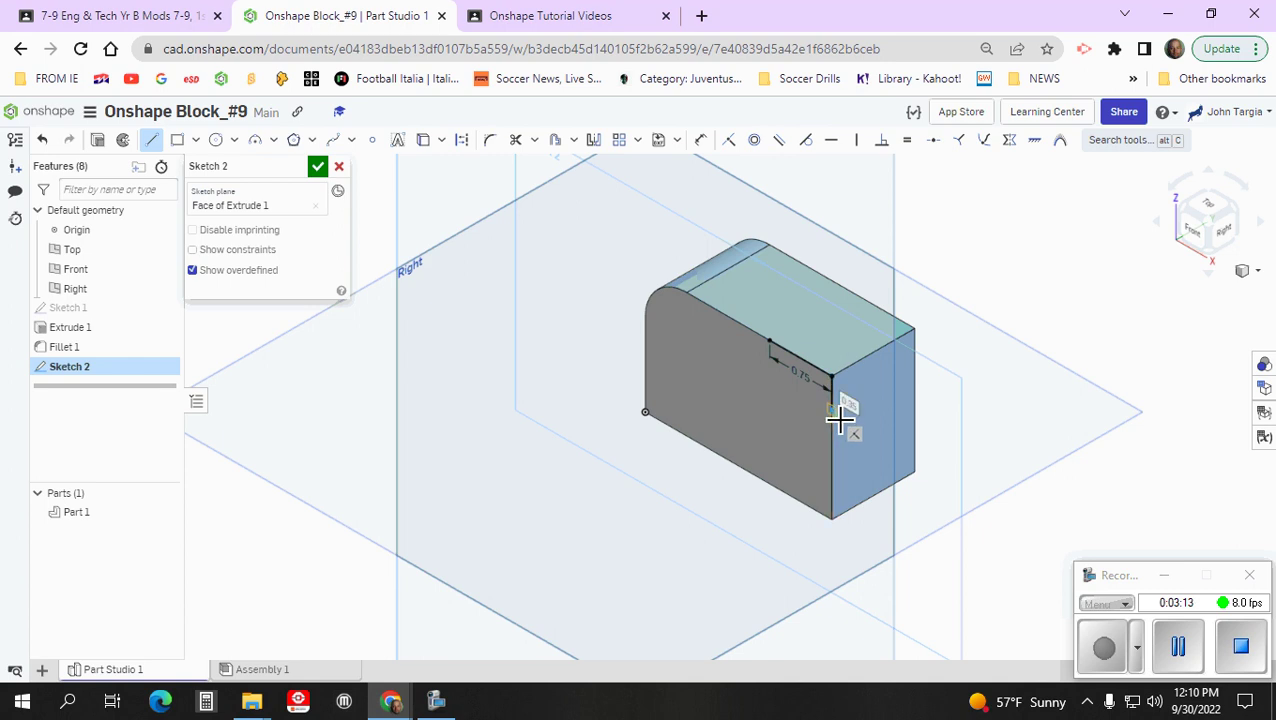
type(".75")
key("Return")
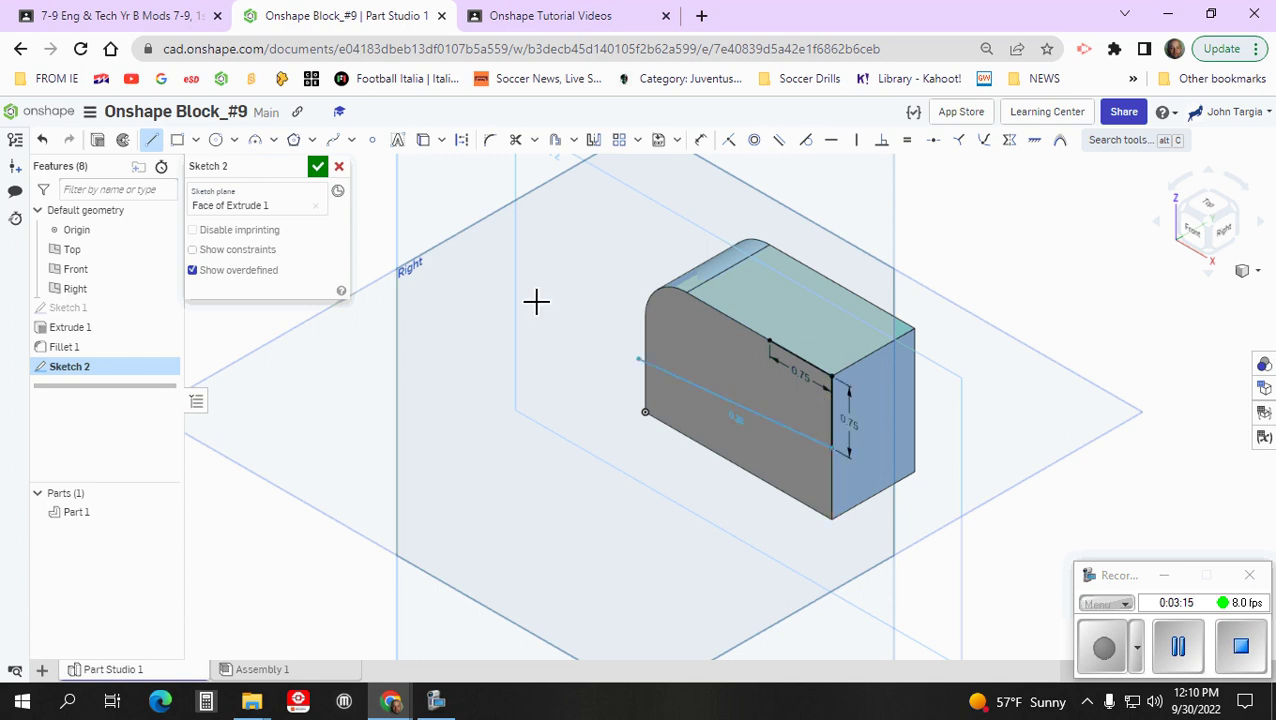
key("Escape")
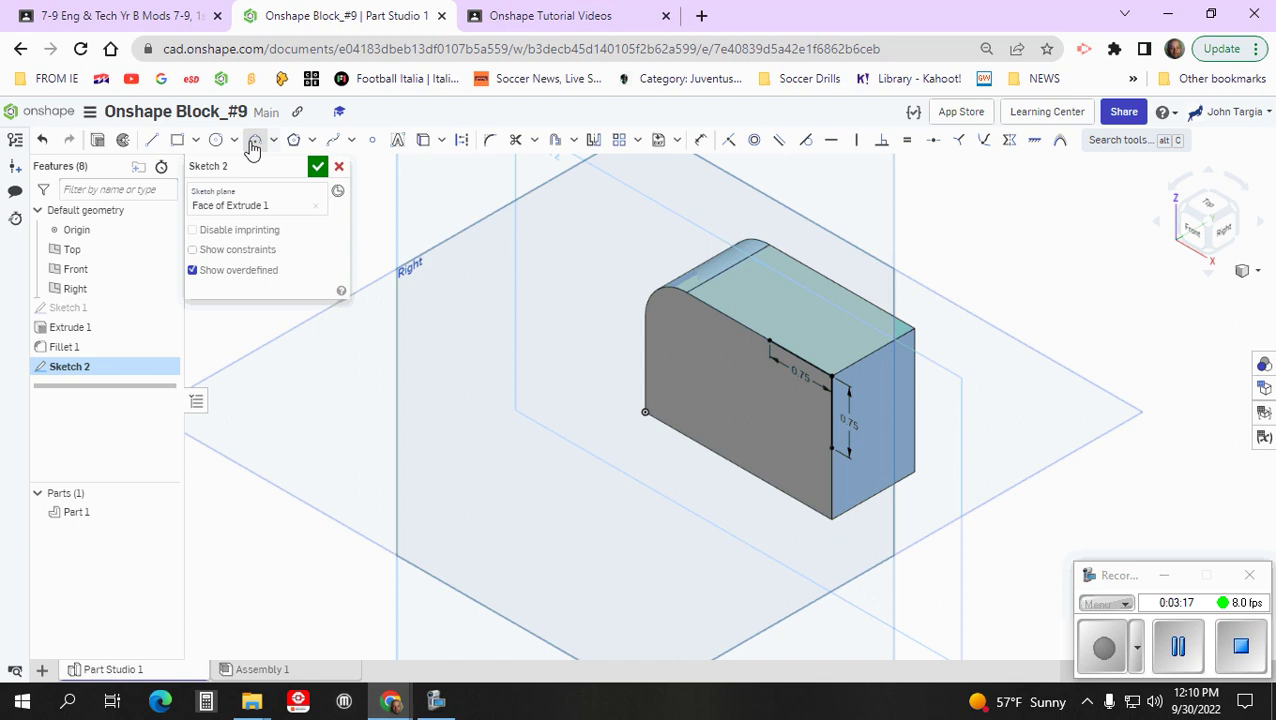
Connect the two line ends with a 0.75 in radius arc, finish Sketch 2, and select the arc region
left_click(255, 139)
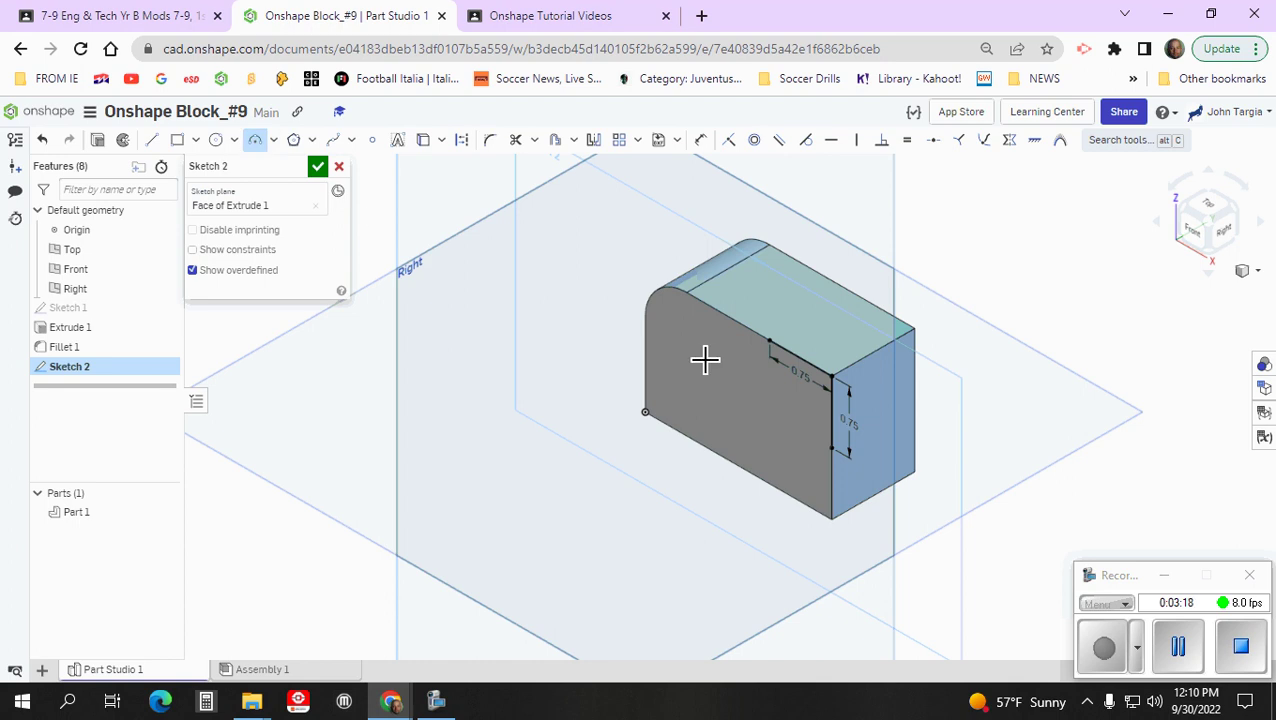
left_click(774, 356)
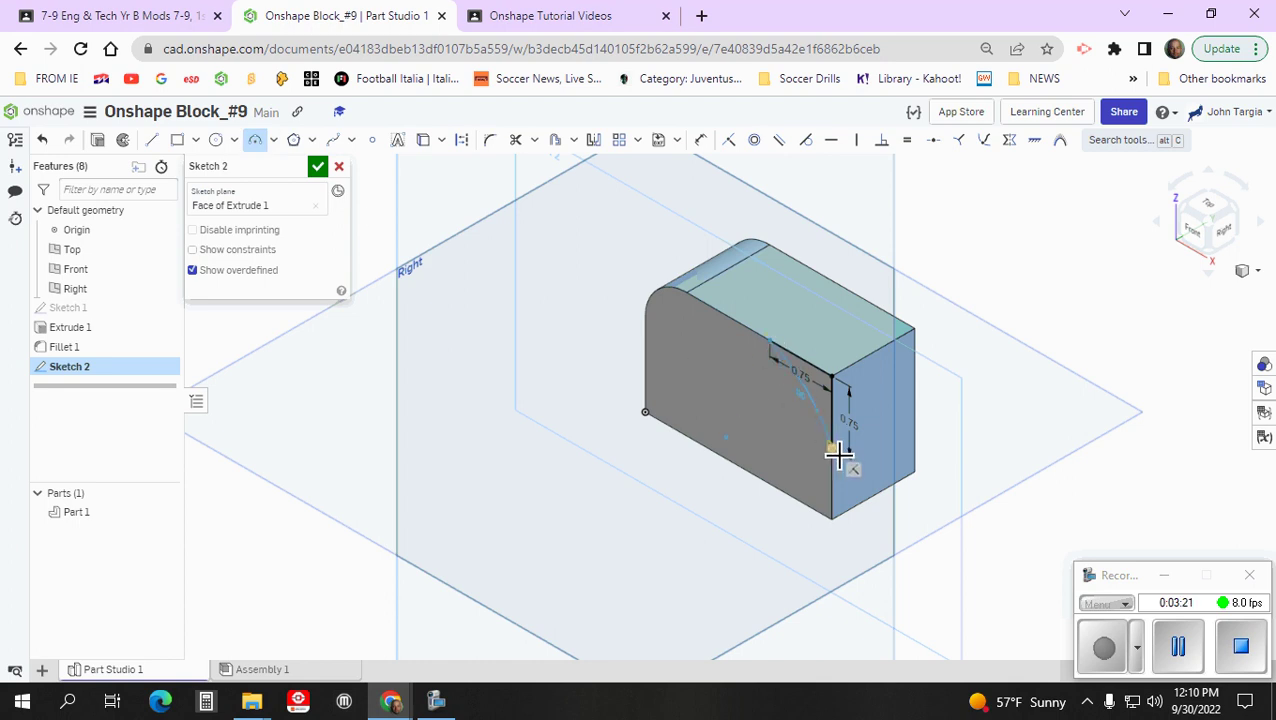
left_click(836, 450)
left_click(814, 443)
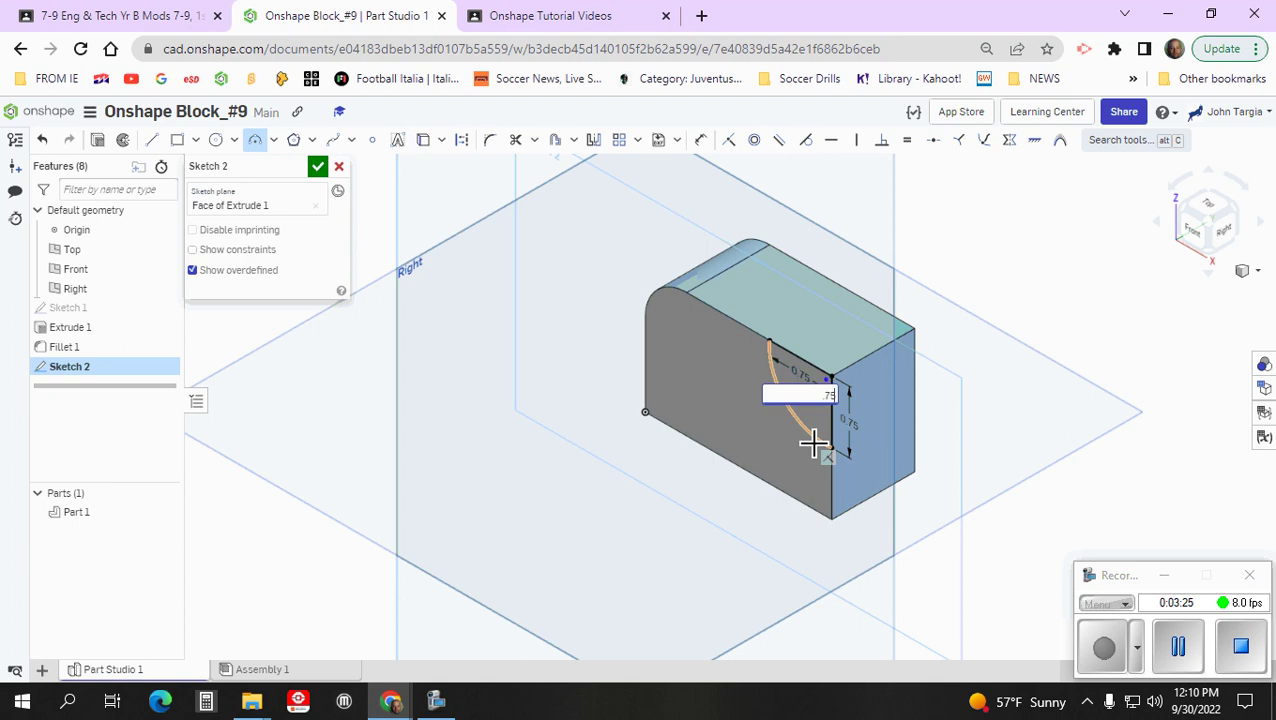
type(".75")
key("Return")
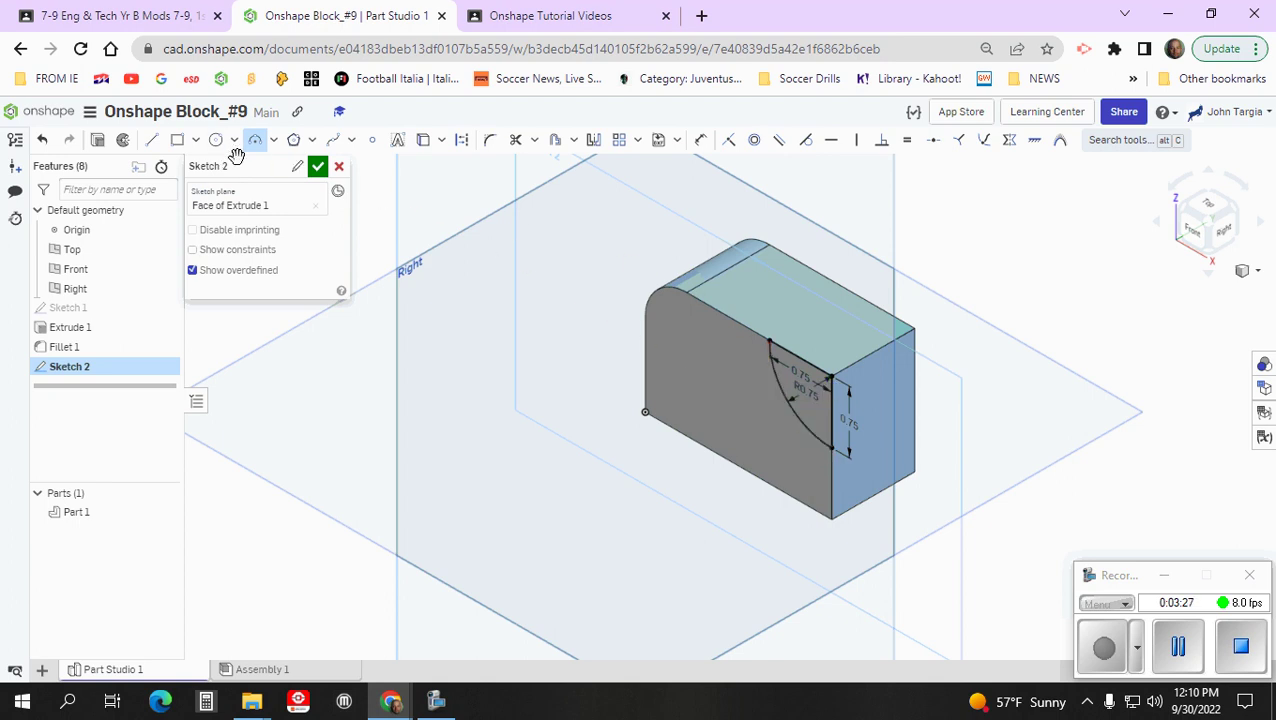
left_click(317, 166)
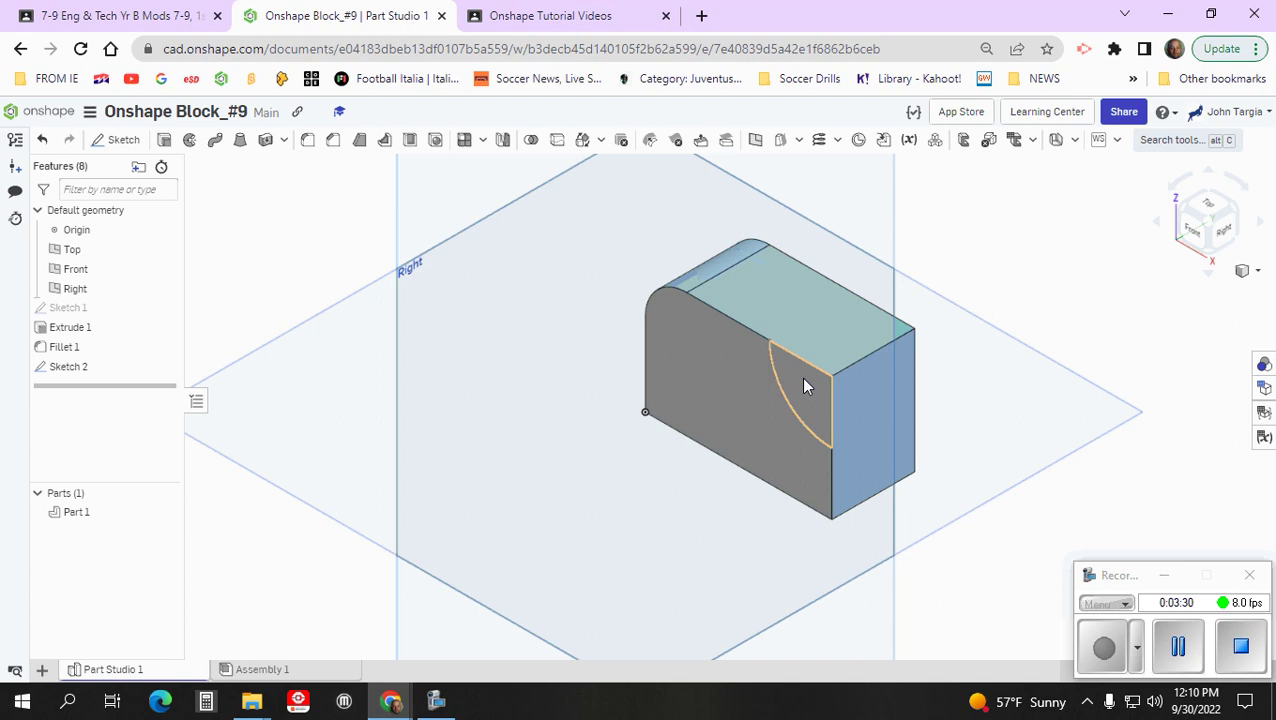
left_click(803, 383)
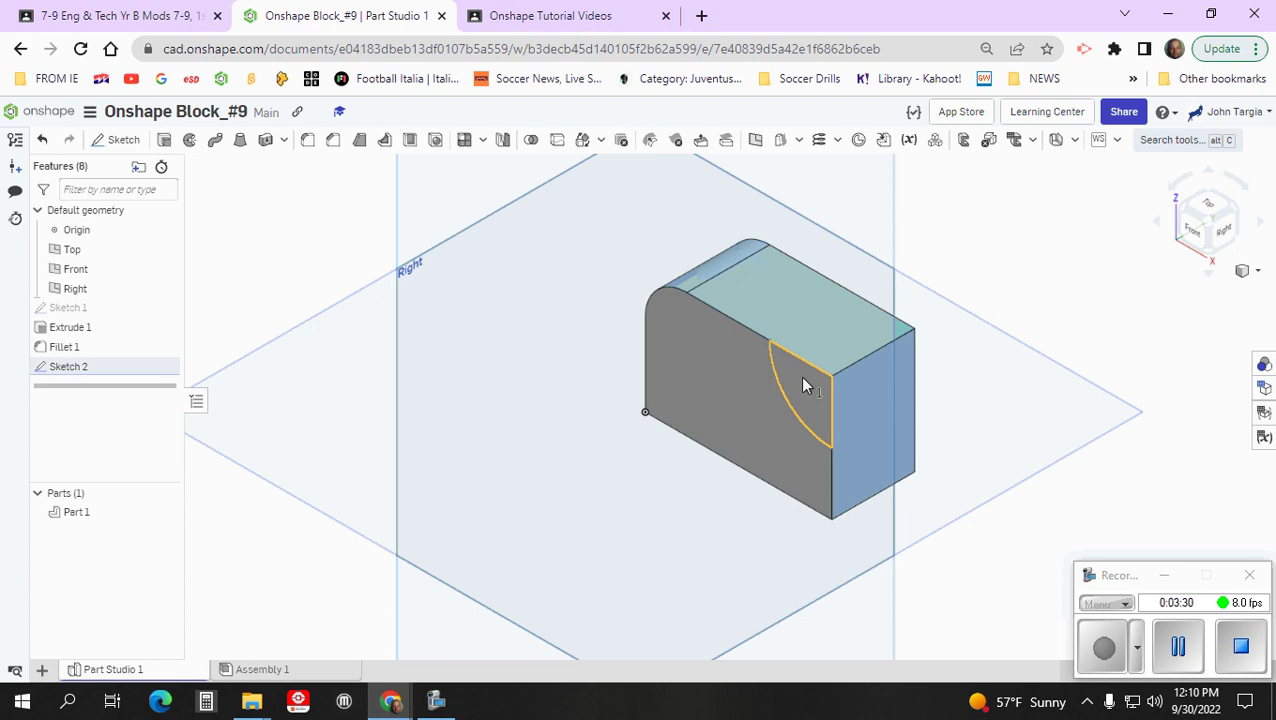
Extrude the arc region as a Remove cut through the block
left_click(165, 141)
left_click(278, 207)
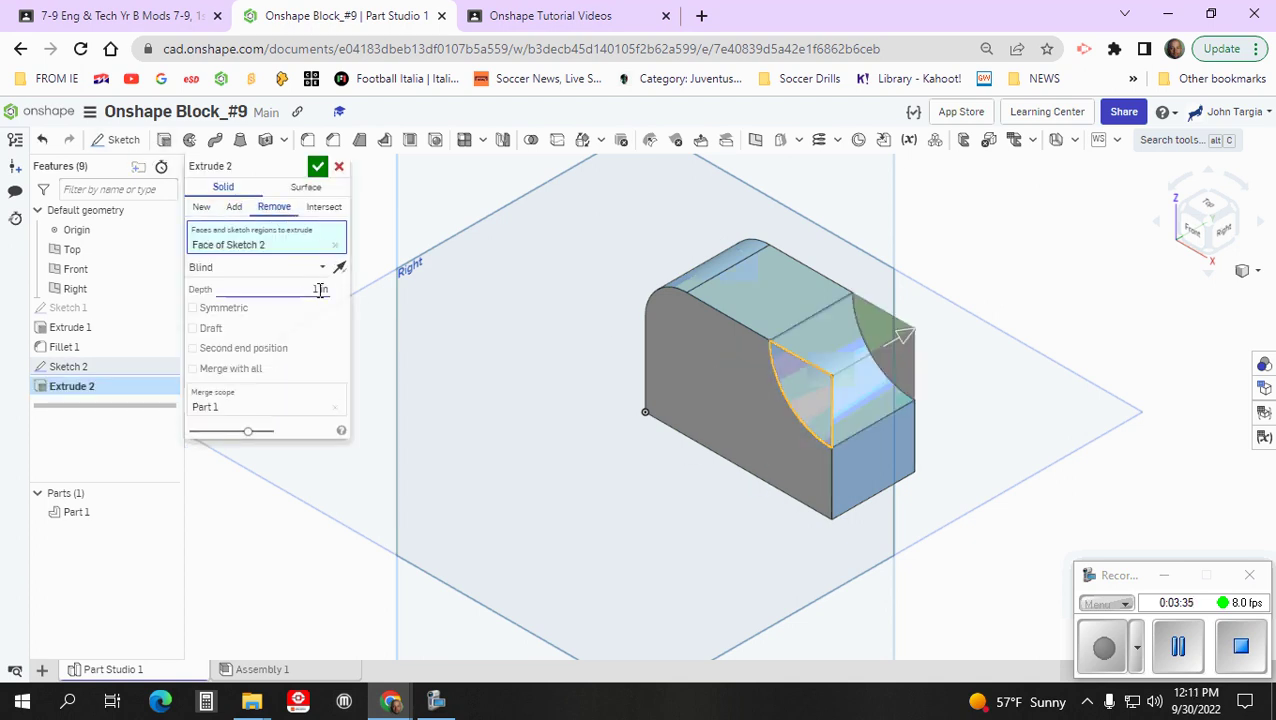
left_click(316, 170)
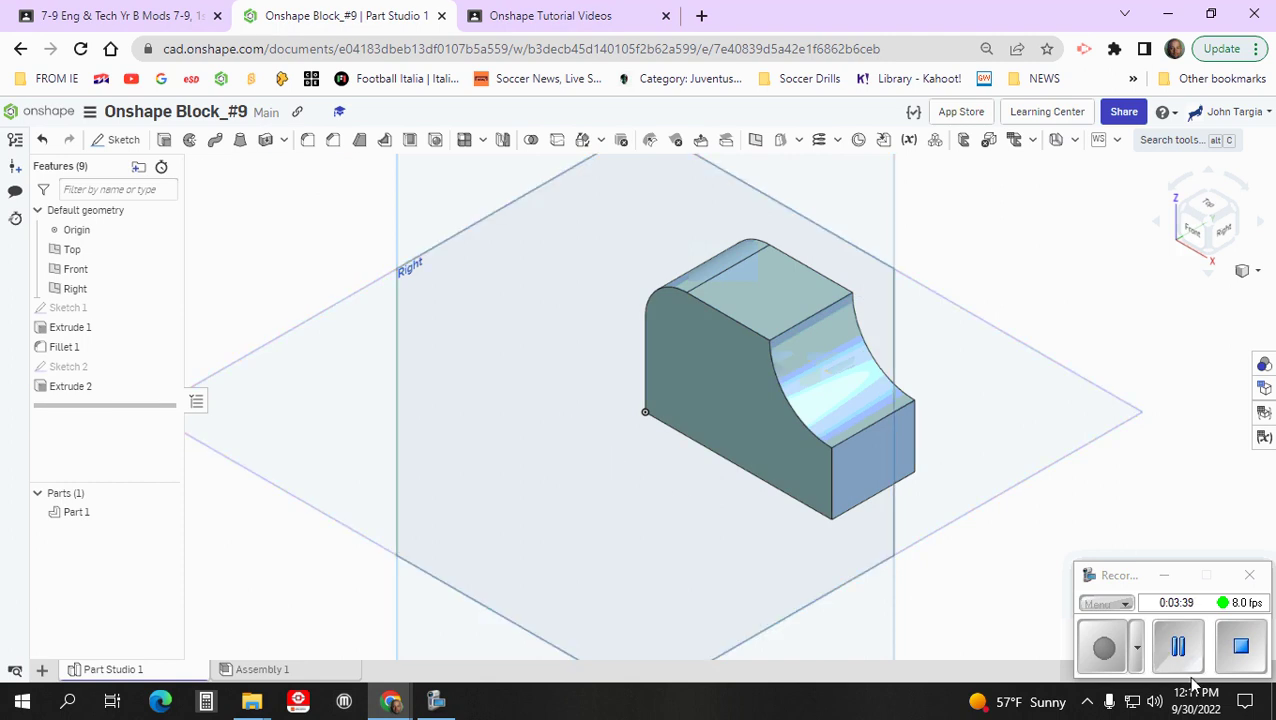
left_click(1241, 652)
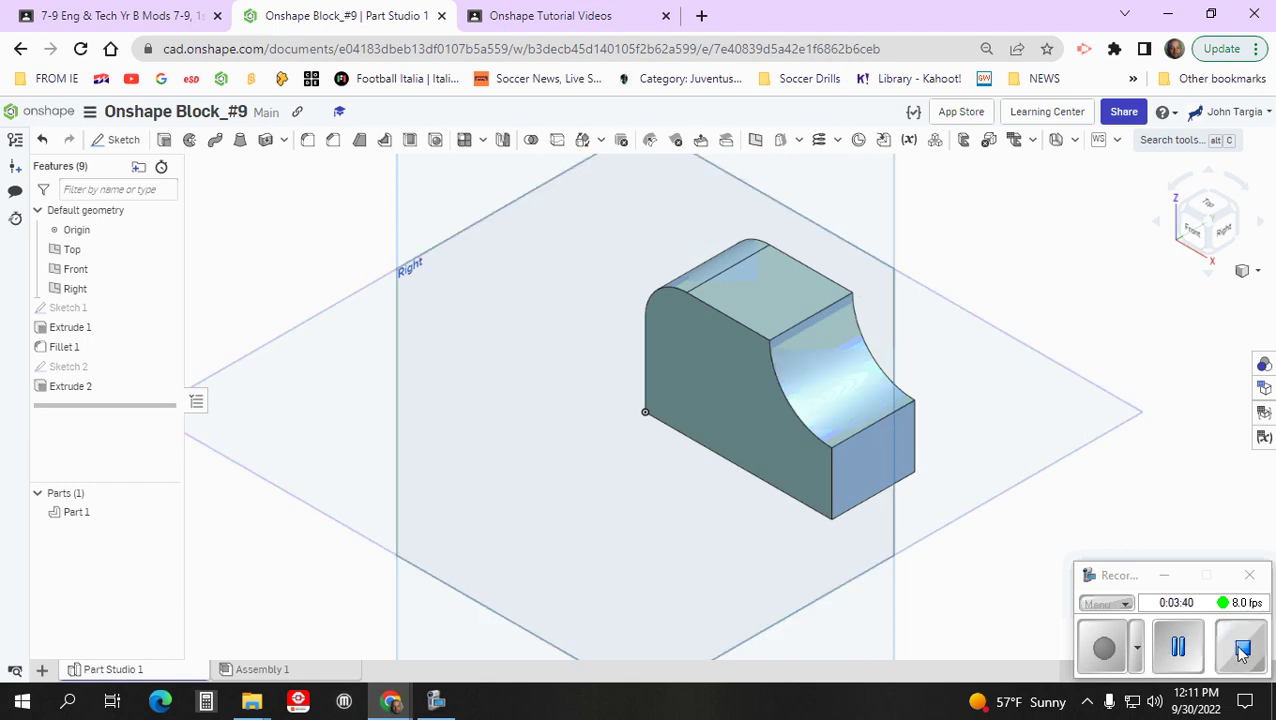